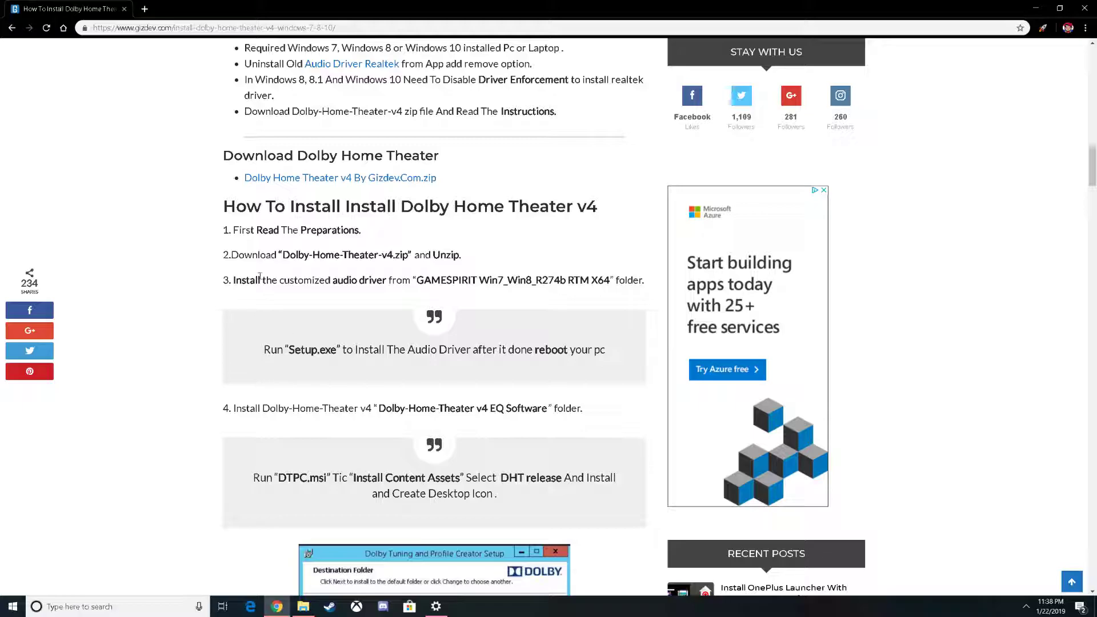
Scroll up the GizDev Dolby Home Theater v4 guide toward its preparation and installation steps
{"action": "scroll", "coordinate": [227, 297], "scroll_direction": "up", "scroll_amount": 3}
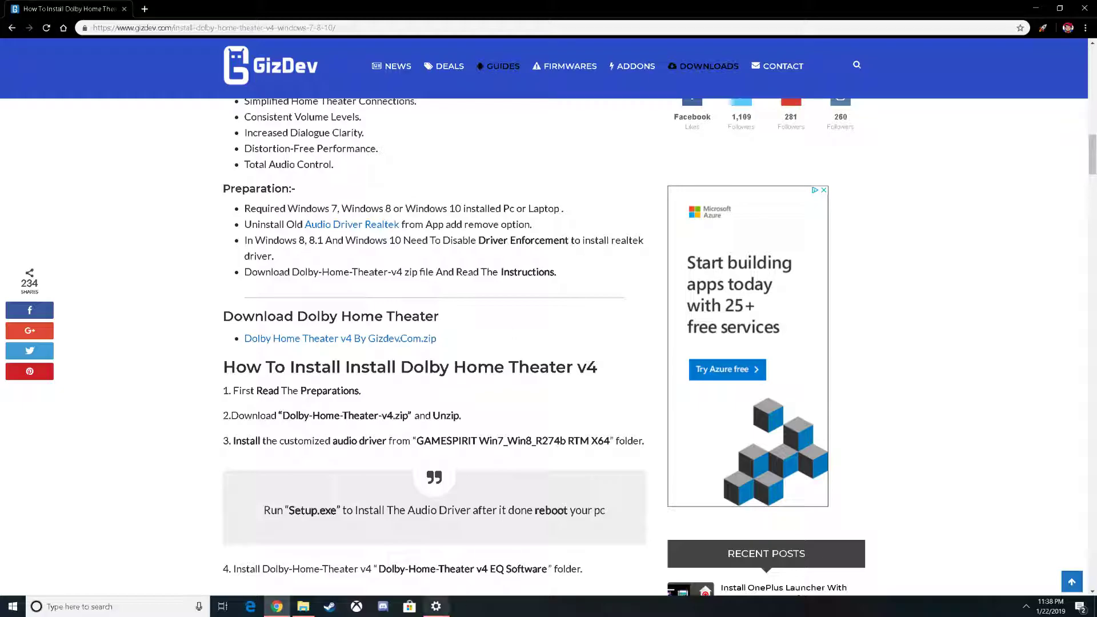
Bring up the Windows Recovery settings page and the Start quick-link menu
{"action": "left_click", "coordinate": [436, 606]}
{"action": "right_click", "coordinate": [21, 612]}
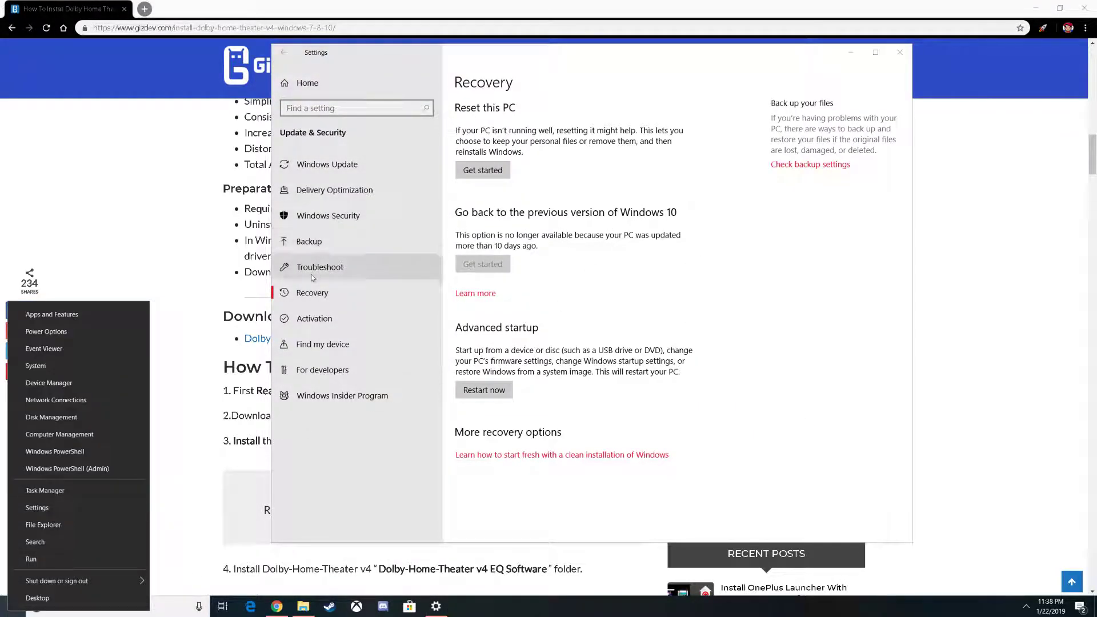
Dismiss the quick-link menu and the Recovery settings page to get back to the Chrome guide
{"action": "left_click", "coordinate": [326, 294]}
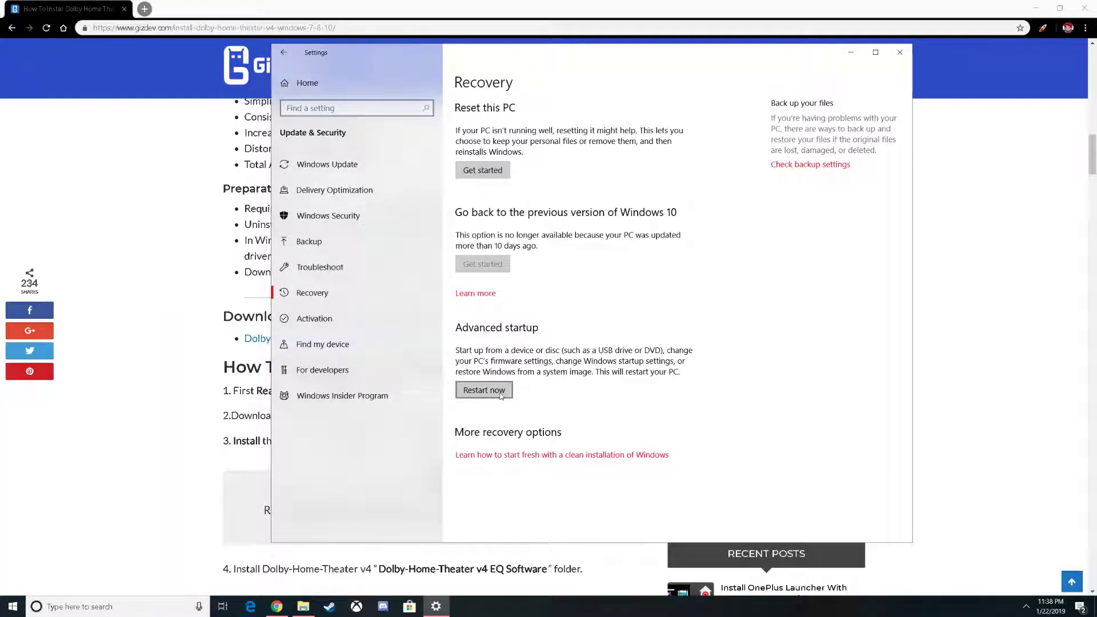
{"action": "left_click", "coordinate": [496, 388]}
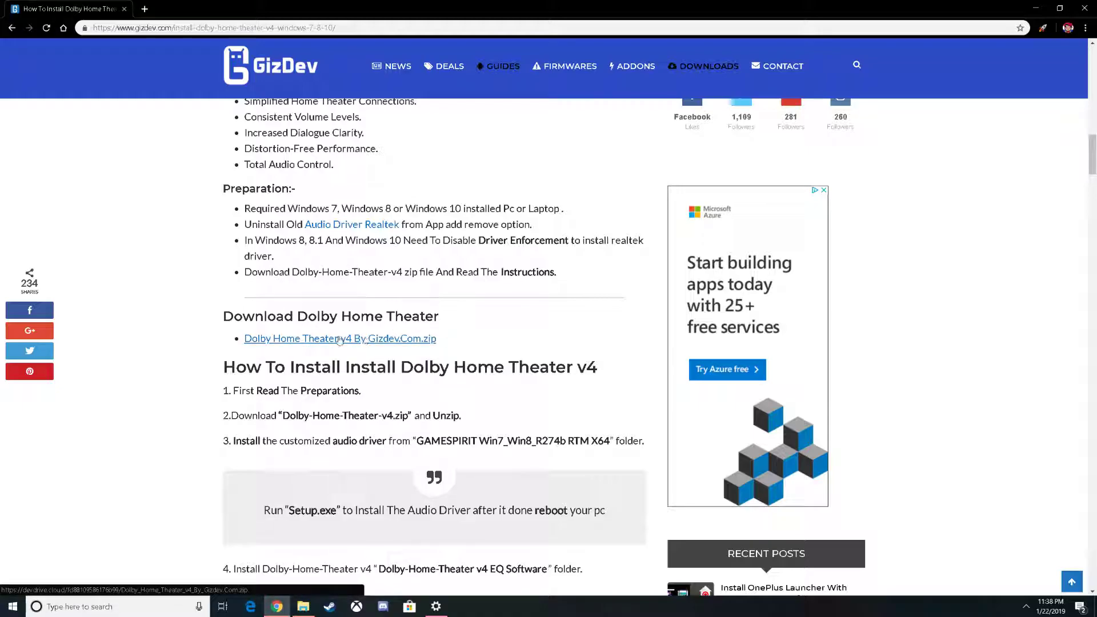
Scroll the guide down to steps 3–4, then bring up the Downloads folder in File Explorer
{"action": "scroll", "coordinate": [229, 303], "scroll_direction": "down", "scroll_amount": 1}
{"action": "scroll", "coordinate": [230, 303], "scroll_direction": "down", "scroll_amount": 3}
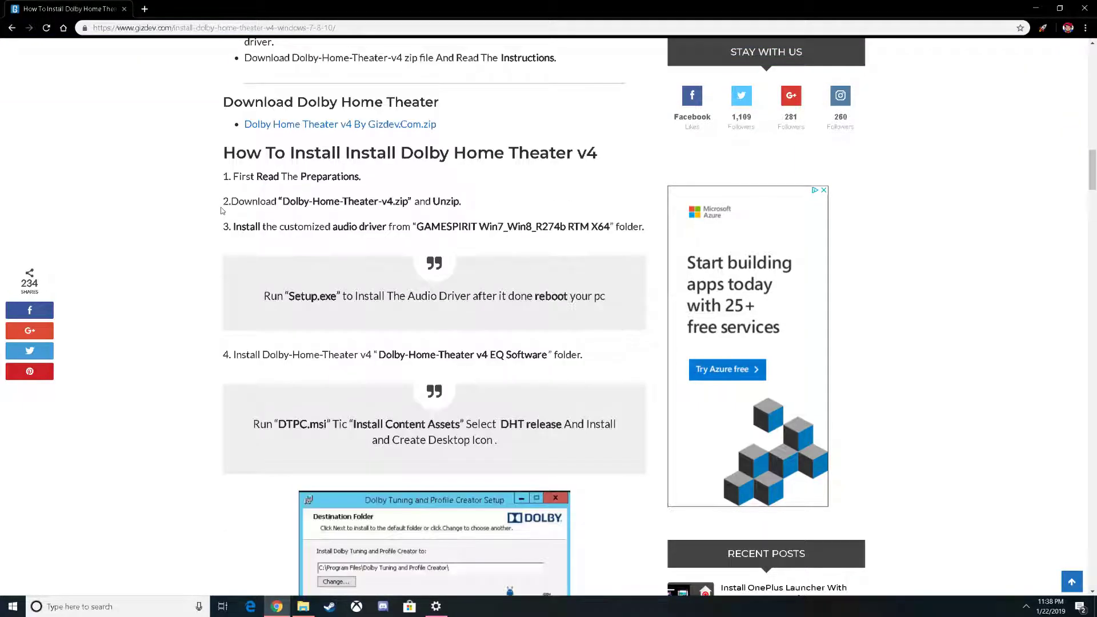
{"action": "scroll", "coordinate": [271, 203], "scroll_direction": "down", "scroll_amount": 1}
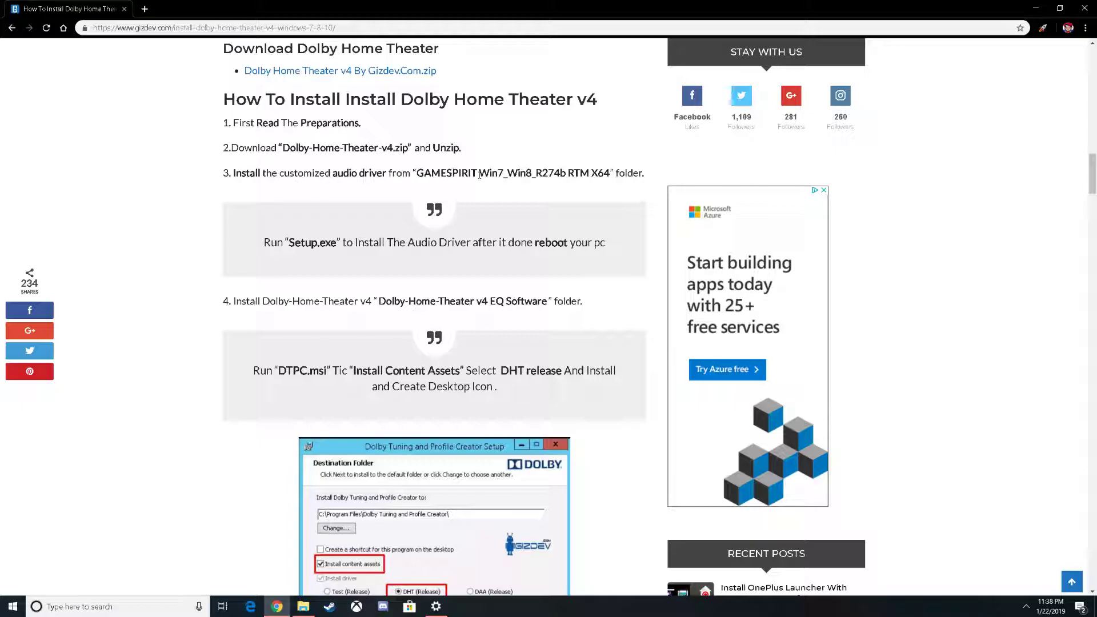
{"action": "left_click", "coordinate": [302, 606]}
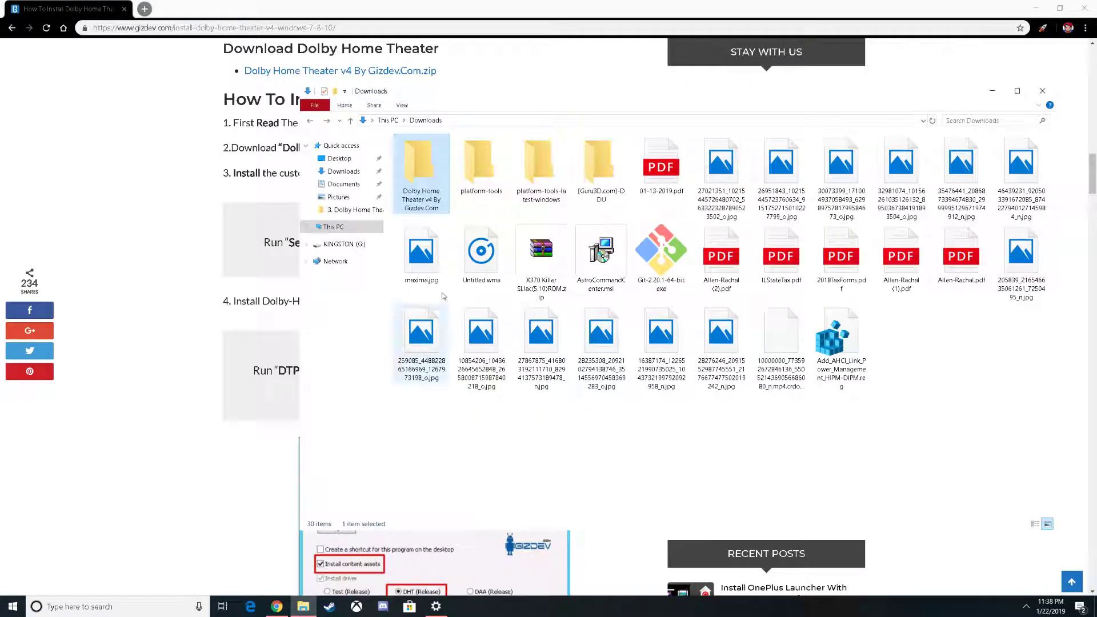
Open the Dolby Home Theater v4 By Gizdev.Com folder and its inner folder, then switch away to the guide and Recovery page
{"action": "double_click", "coordinate": [435, 193]}
{"action": "double_click", "coordinate": [434, 154]}
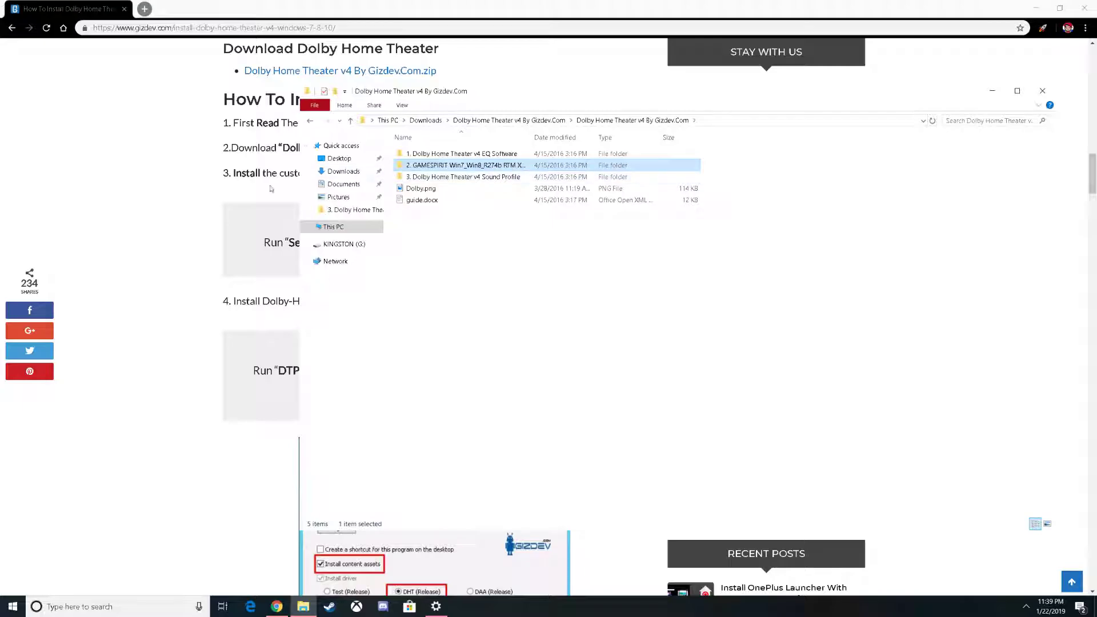
{"action": "left_click", "coordinate": [207, 233]}
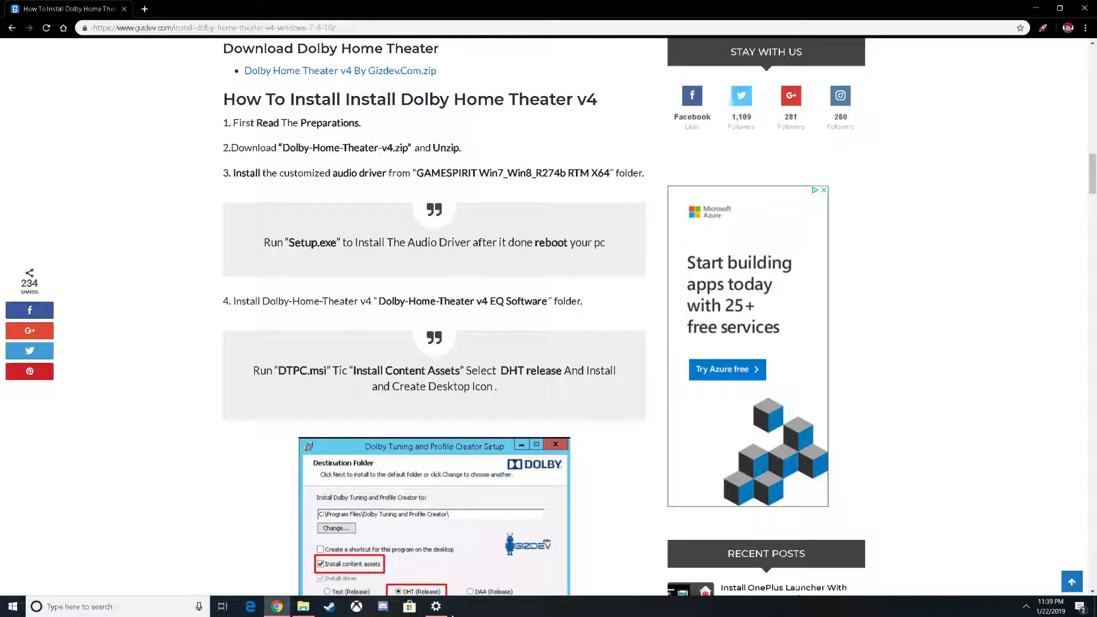
{"action": "key", "text": "alt+Tab"}
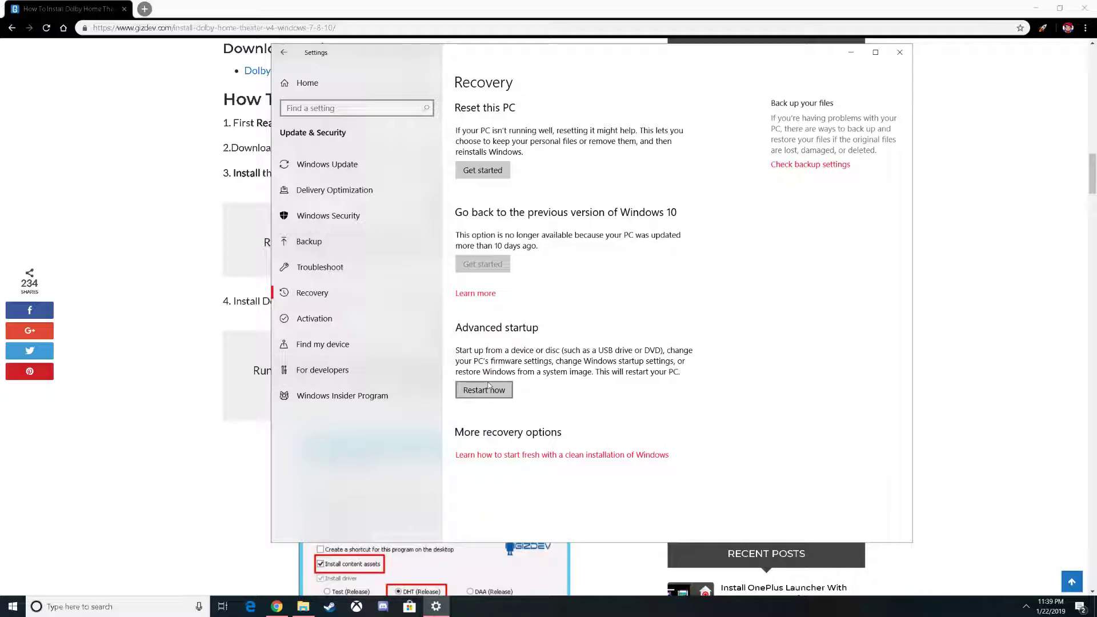
Toggle between Recovery settings and the guide, scroll to step 4, and select the DTPC.msi instruction text
{"action": "left_click", "coordinate": [191, 227]}
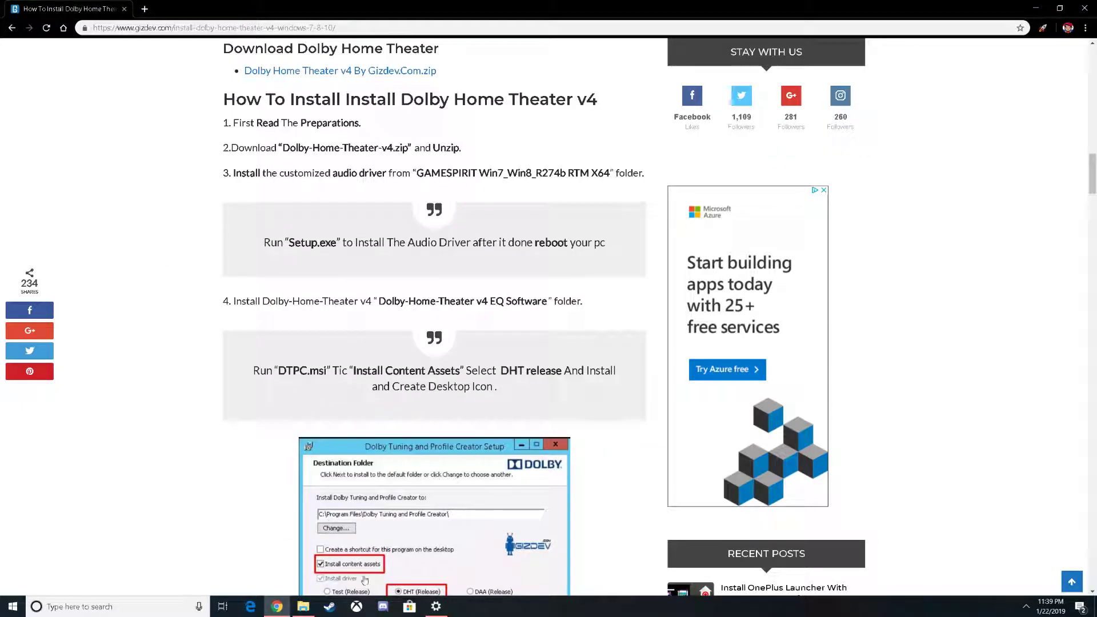
{"action": "left_click", "coordinate": [437, 607]}
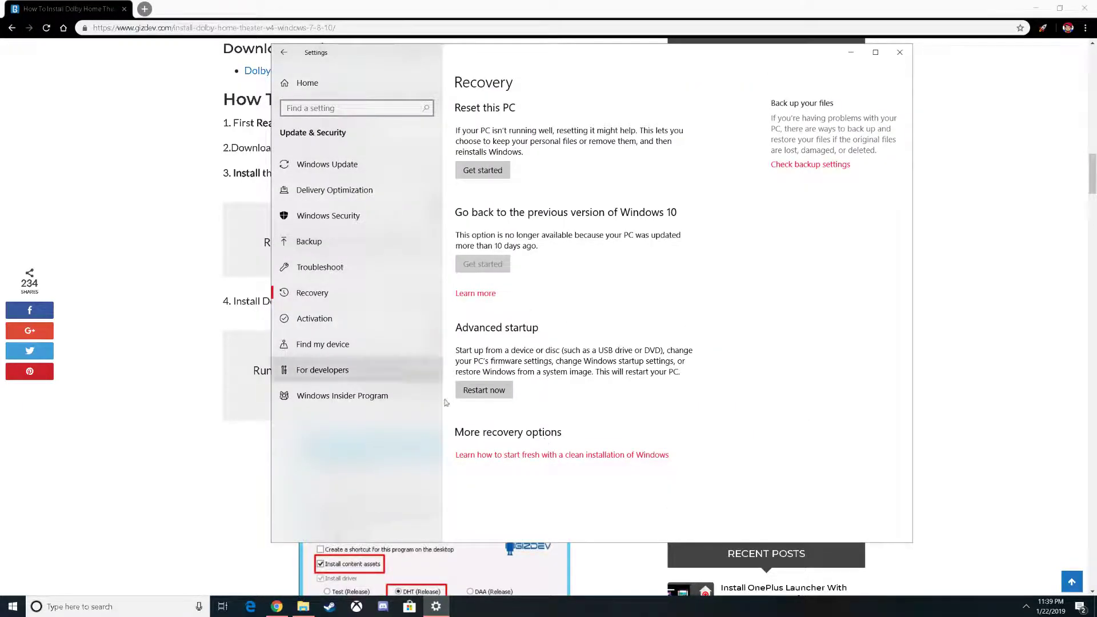
{"action": "left_click", "coordinate": [188, 292]}
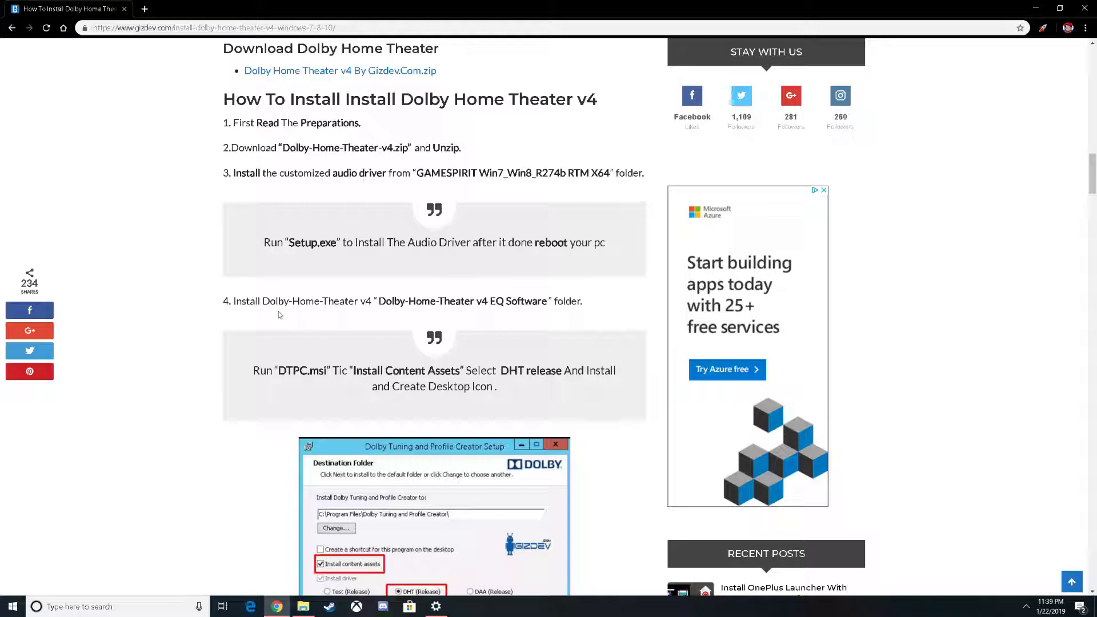
{"action": "scroll", "coordinate": [208, 393], "scroll_direction": "down", "scroll_amount": 3}
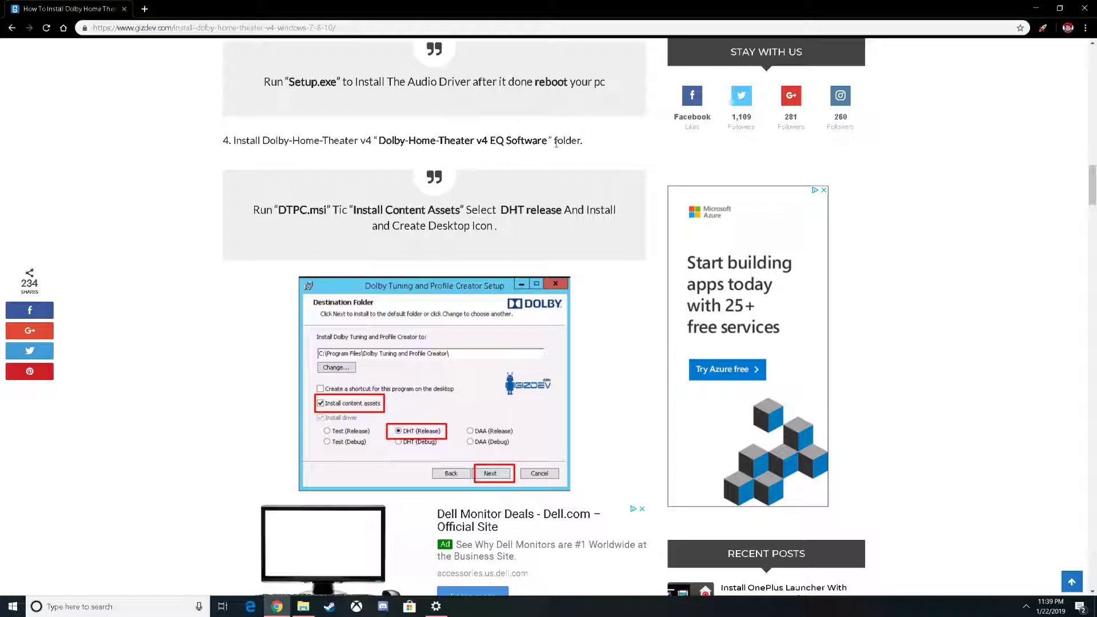
{"action": "left_click", "coordinate": [436, 606]}
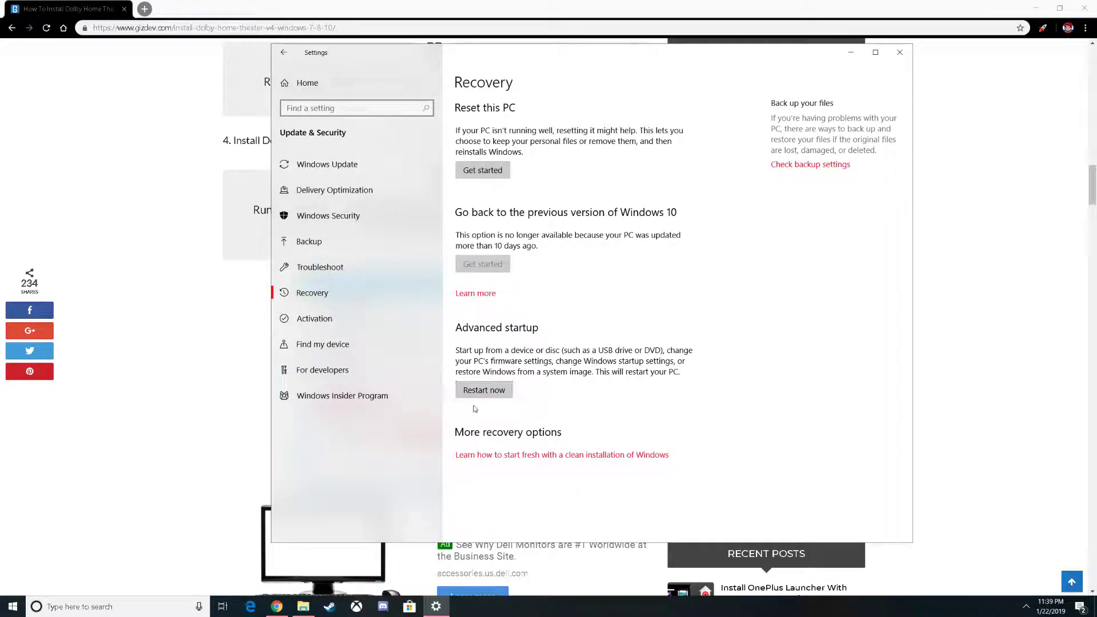
{"action": "left_click", "coordinate": [211, 409]}
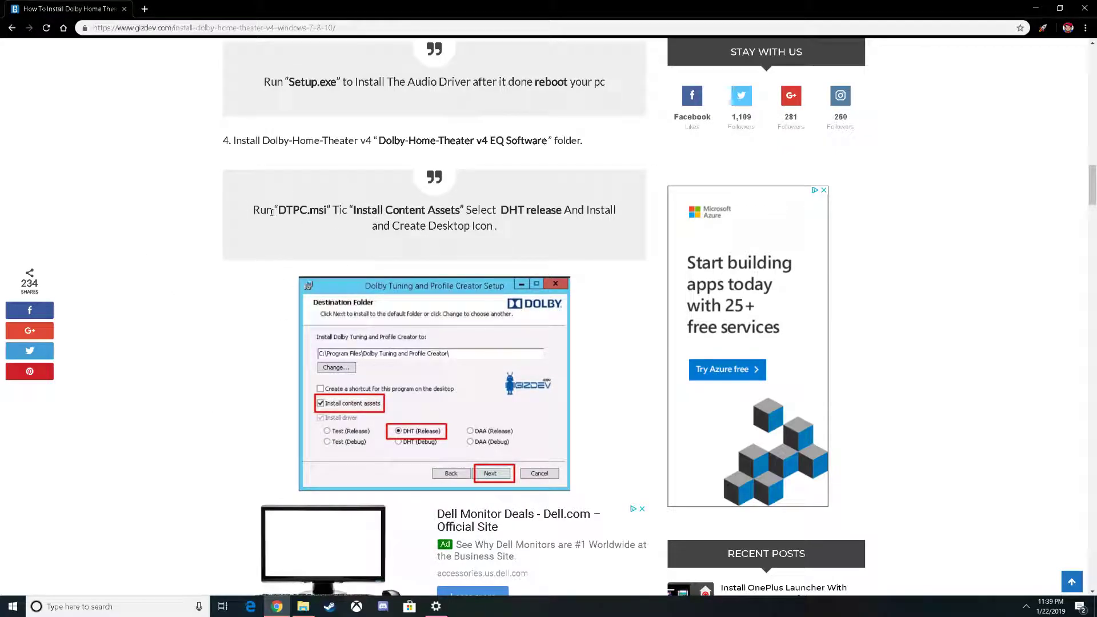
{"action": "left_click_drag", "start_coordinate": [275, 209], "coordinate": [497, 226]}
Clear the text selection and scroll down through the guide's installation steps
{"action": "left_click", "coordinate": [525, 243]}
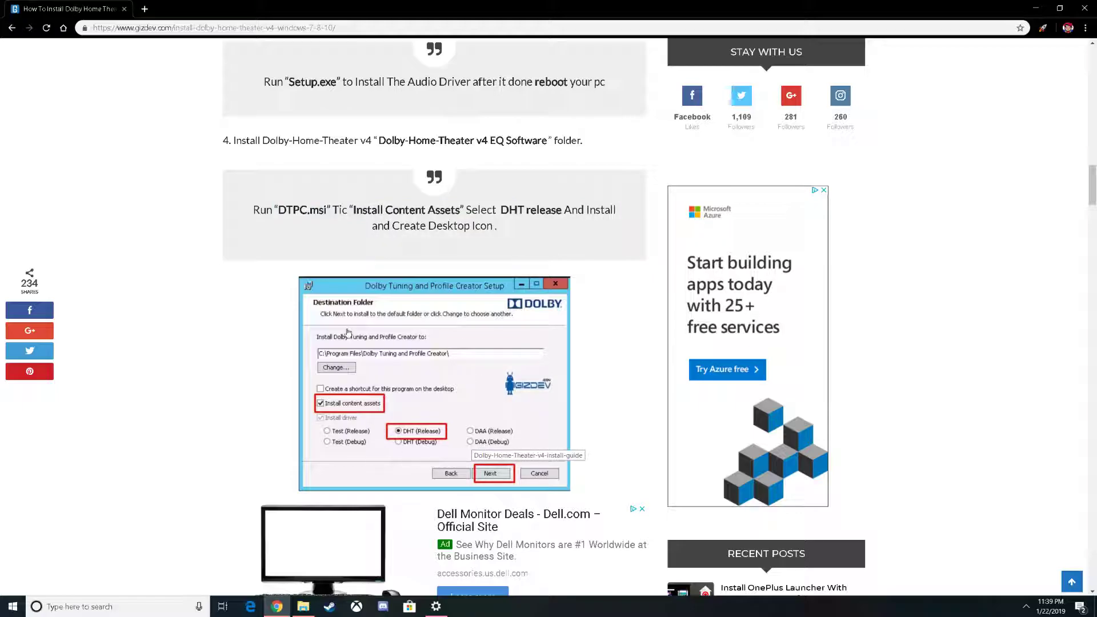
{"action": "scroll", "coordinate": [228, 311], "scroll_direction": "down", "scroll_amount": 5}
{"action": "scroll", "coordinate": [228, 312], "scroll_direction": "down", "scroll_amount": 2}
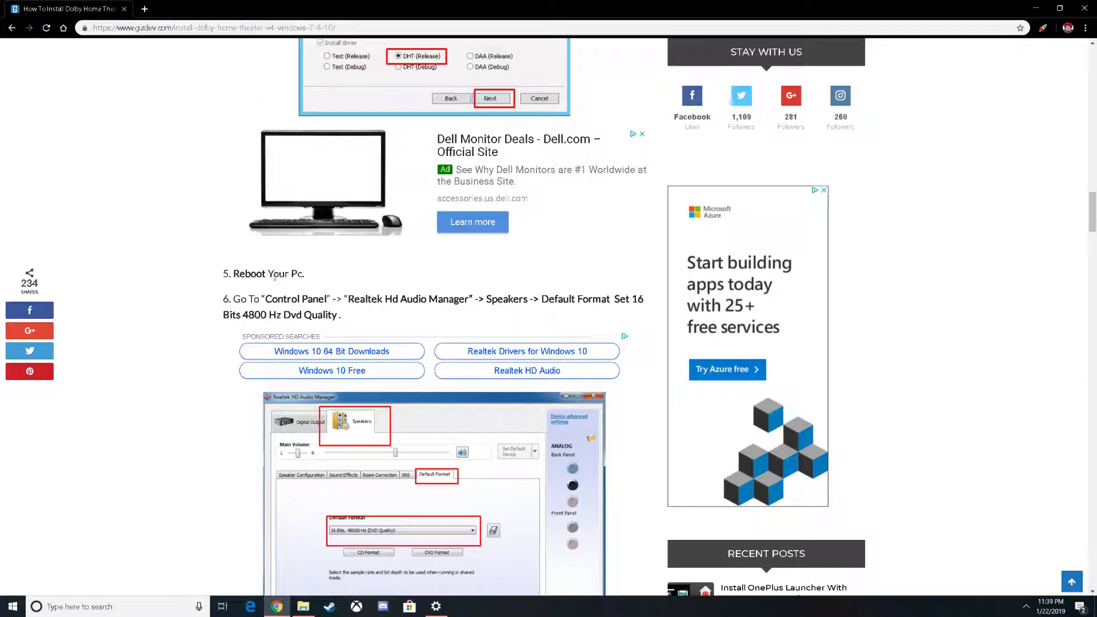
{"action": "scroll", "coordinate": [285, 320], "scroll_direction": "down", "scroll_amount": 3}
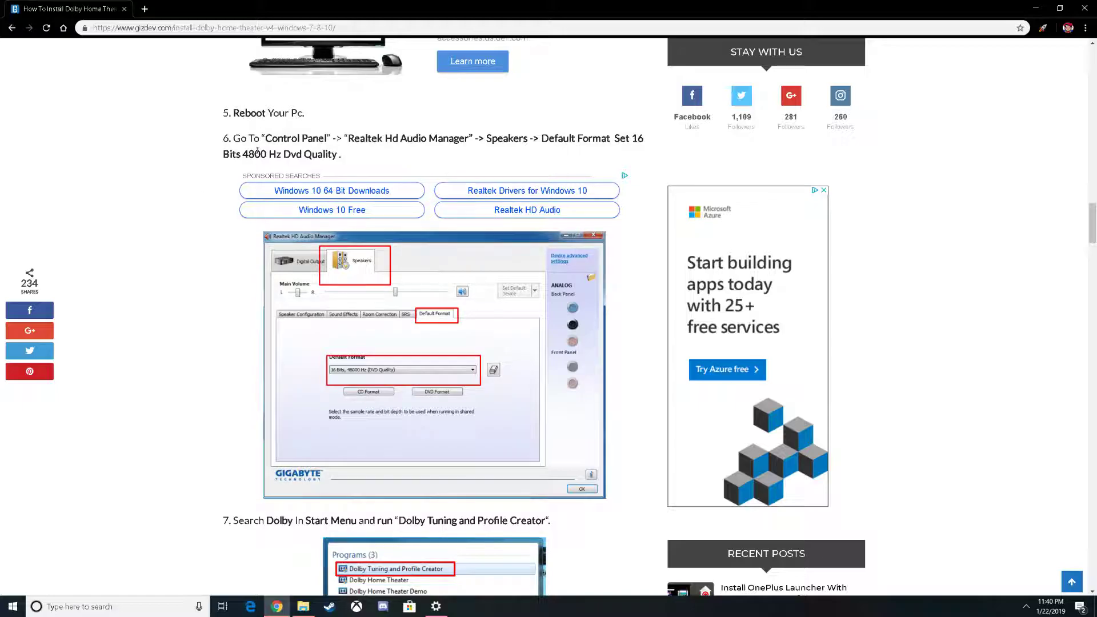
{"action": "scroll", "coordinate": [210, 223], "scroll_direction": "down", "scroll_amount": 5}
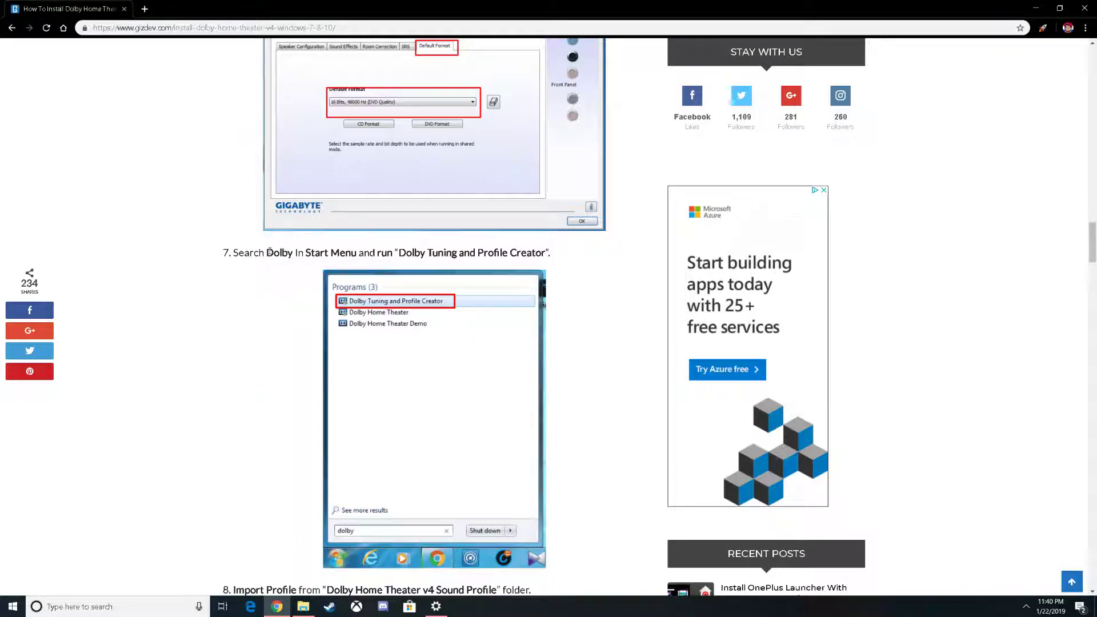
{"action": "scroll", "coordinate": [225, 284], "scroll_direction": "down", "scroll_amount": 3}
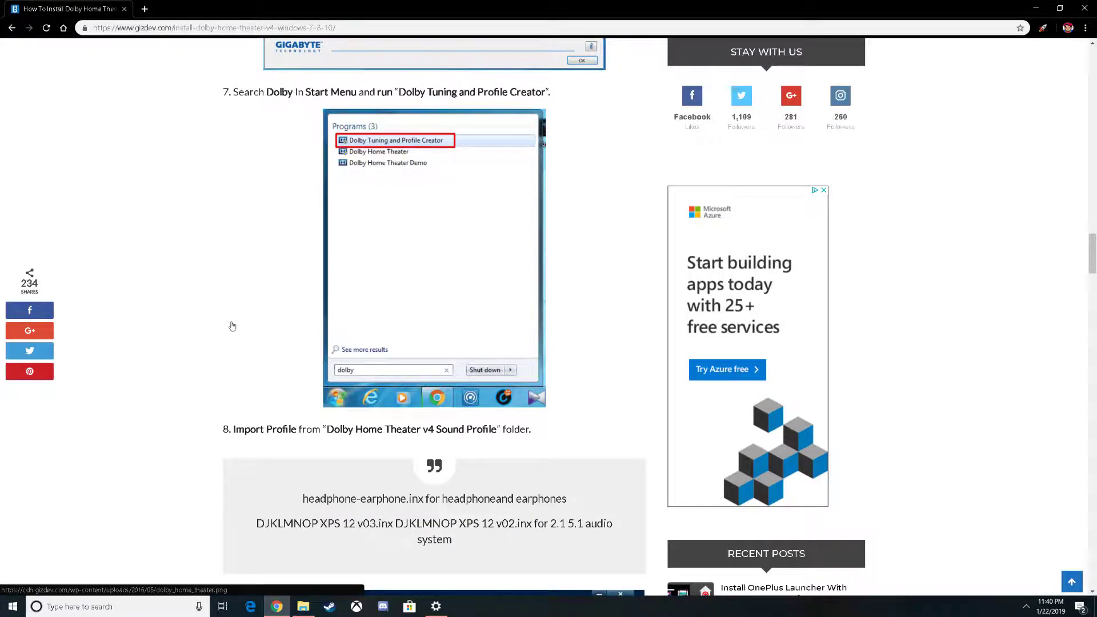
{"action": "scroll", "coordinate": [233, 324], "scroll_direction": "down", "scroll_amount": 5}
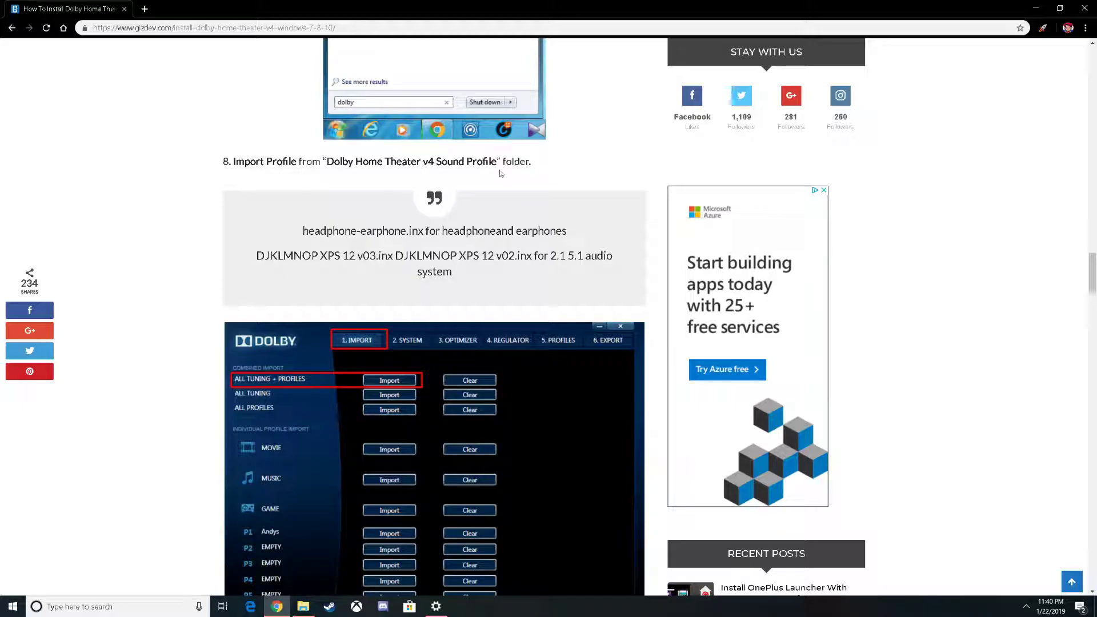
{"action": "scroll", "coordinate": [498, 342], "scroll_direction": "down", "scroll_amount": 3}
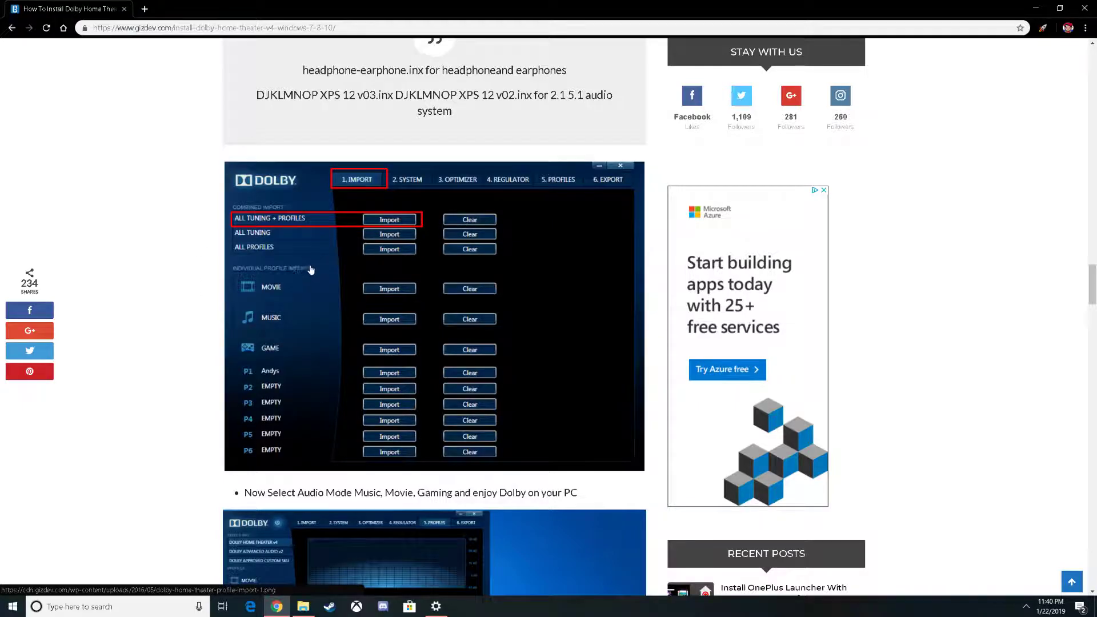
{"action": "scroll", "coordinate": [216, 286], "scroll_direction": "down", "scroll_amount": 2}
{"action": "scroll", "coordinate": [207, 211], "scroll_direction": "down", "scroll_amount": 3}
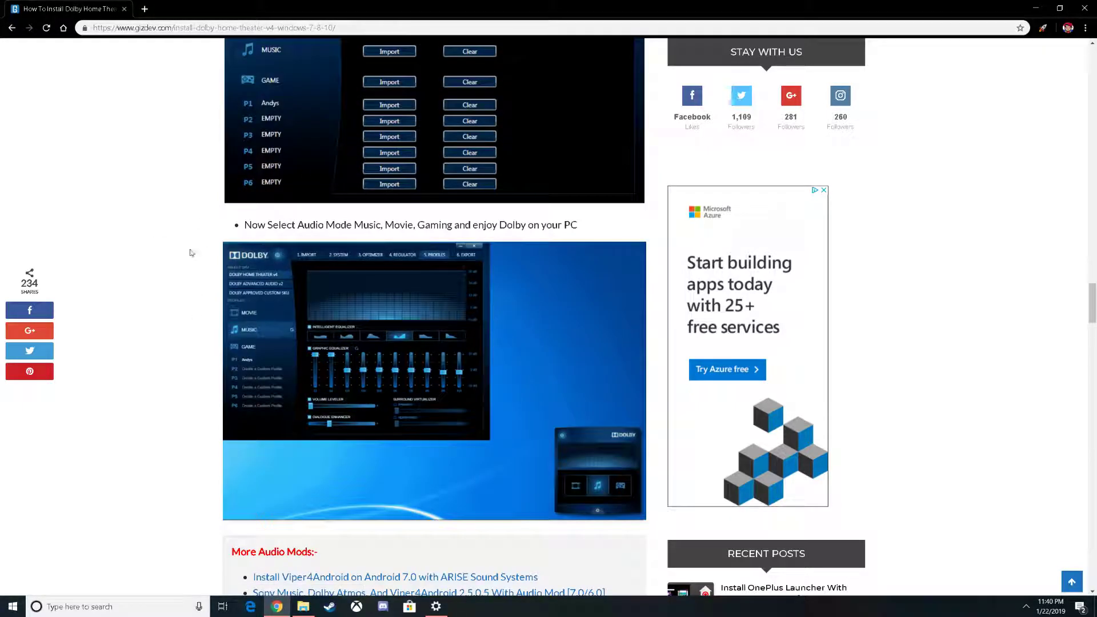
{"action": "scroll", "coordinate": [249, 417], "scroll_direction": "down", "scroll_amount": 4}
Scroll back to the Setup.exe and DTPC.msi instructions and reveal the hidden tray icons
{"action": "scroll", "coordinate": [371, 315], "scroll_direction": "up", "scroll_amount": 12}
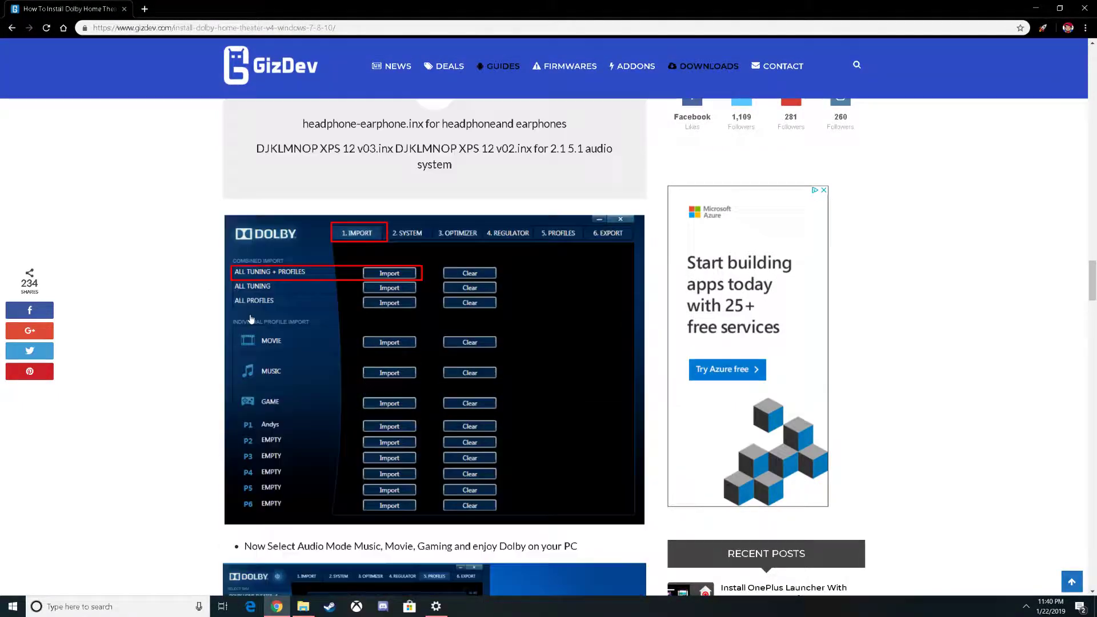
{"action": "scroll", "coordinate": [370, 315], "scroll_direction": "up", "scroll_amount": 20}
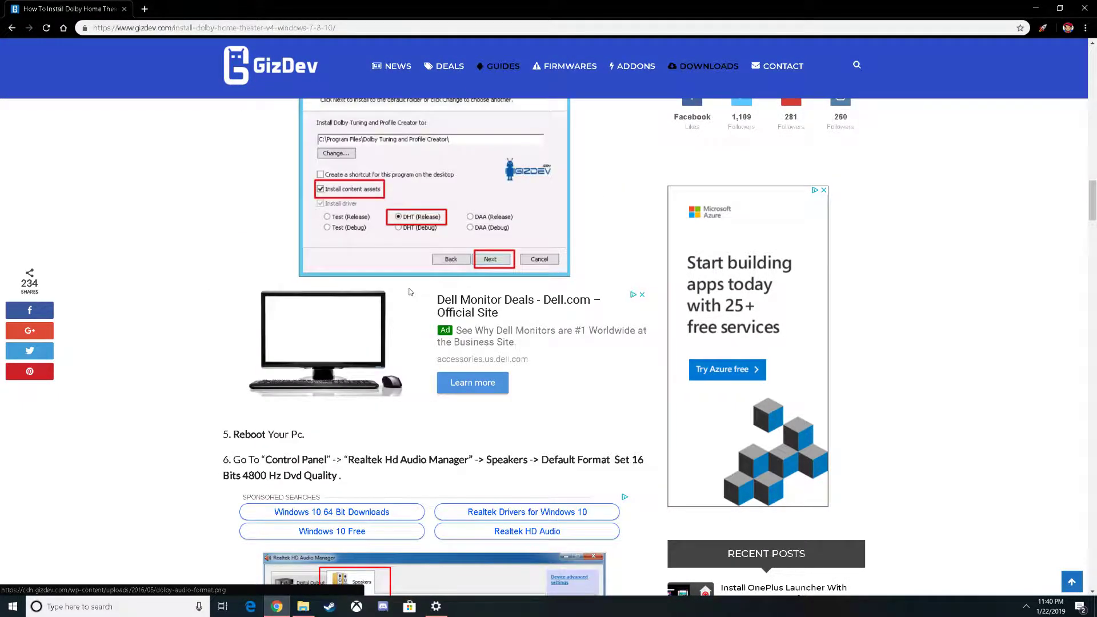
{"action": "scroll", "coordinate": [412, 293], "scroll_direction": "up", "scroll_amount": 7}
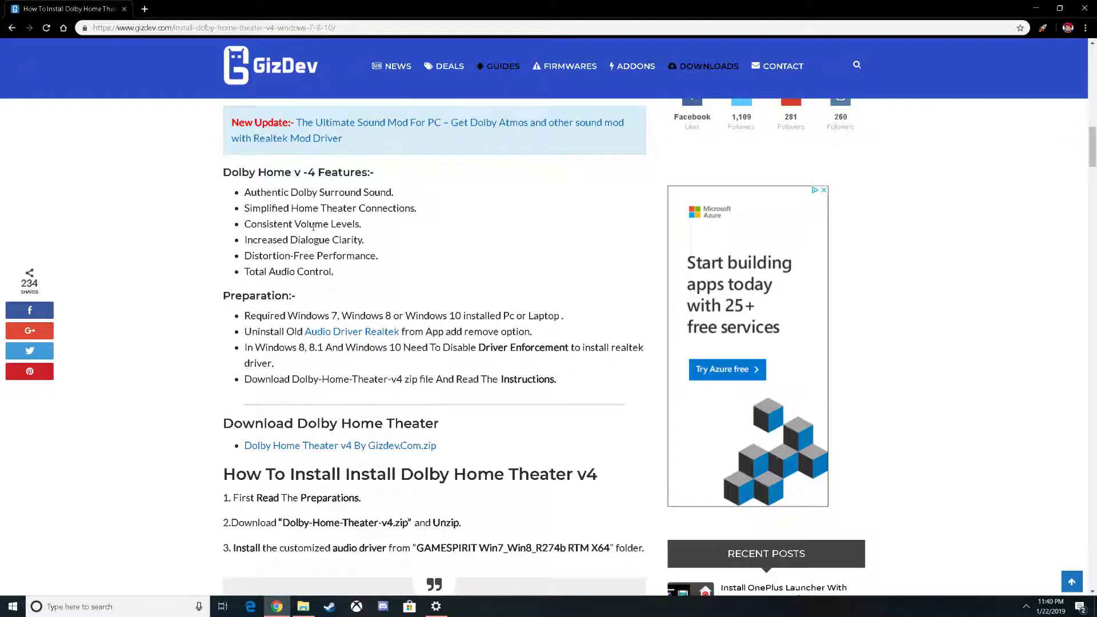
{"action": "scroll", "coordinate": [366, 309], "scroll_direction": "down", "scroll_amount": 3}
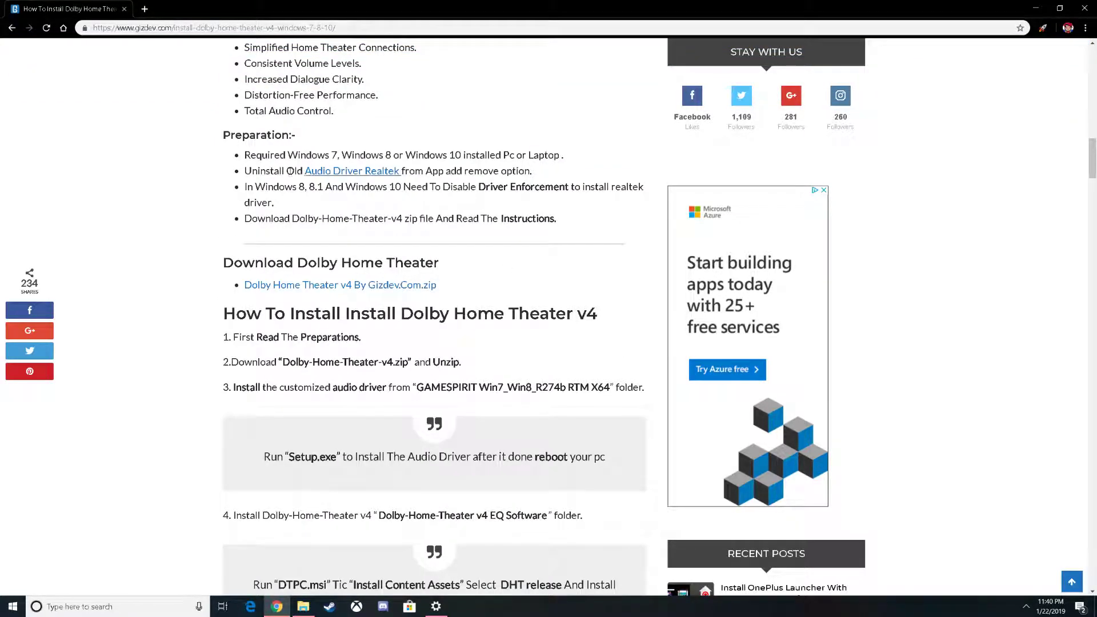
{"action": "scroll", "coordinate": [437, 332], "scroll_direction": "down", "scroll_amount": 3}
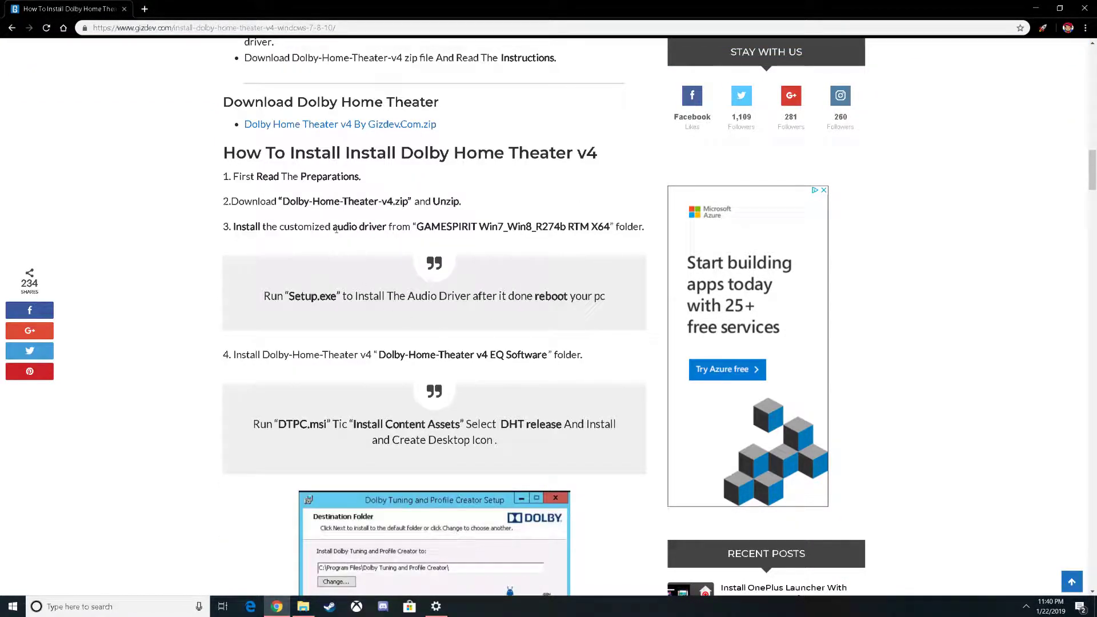
{"action": "left_click", "coordinate": [1026, 606]}
Open Dolby's Customize window on 5. PROFILES, apply GAME, then the custom P2 Rainbow 6 profile
{"action": "right_click", "coordinate": [1027, 584]}
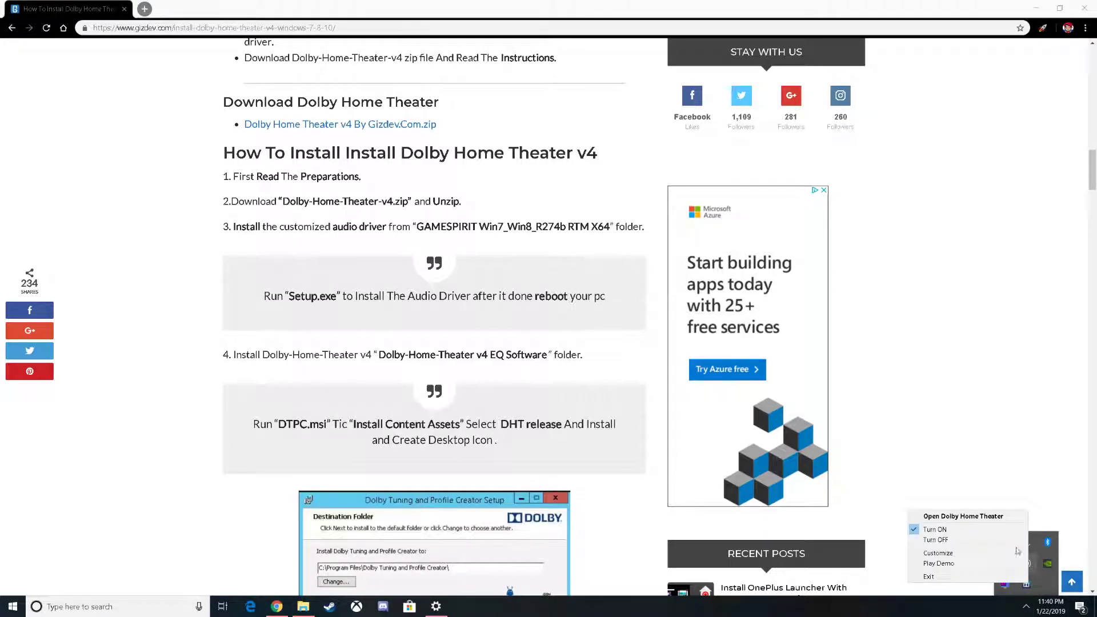
{"action": "left_click", "coordinate": [948, 553]}
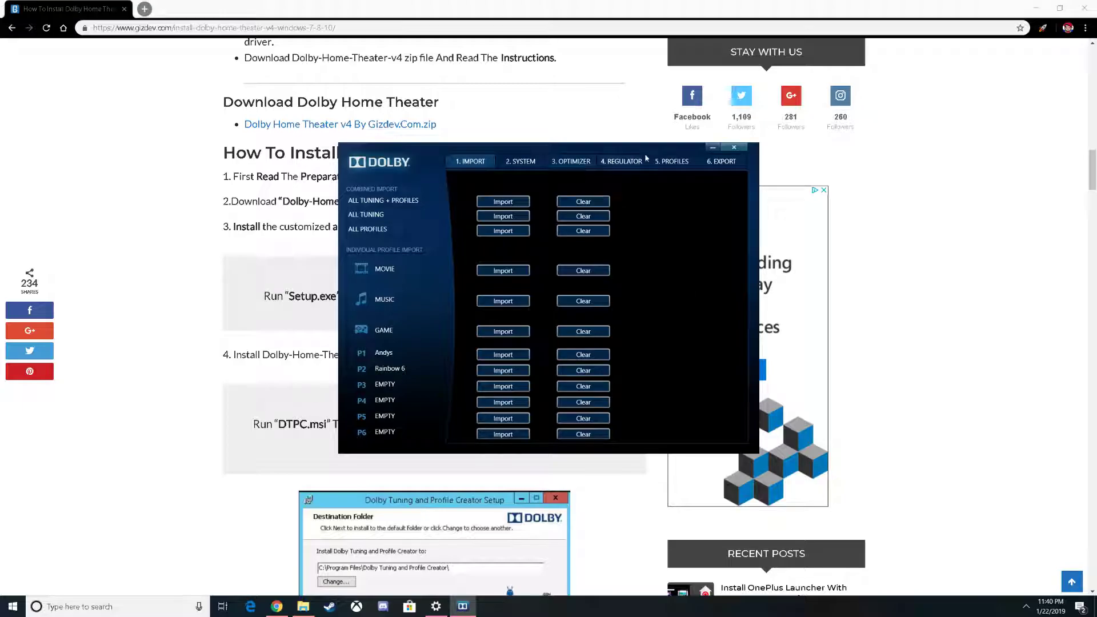
{"action": "left_click", "coordinate": [674, 161]}
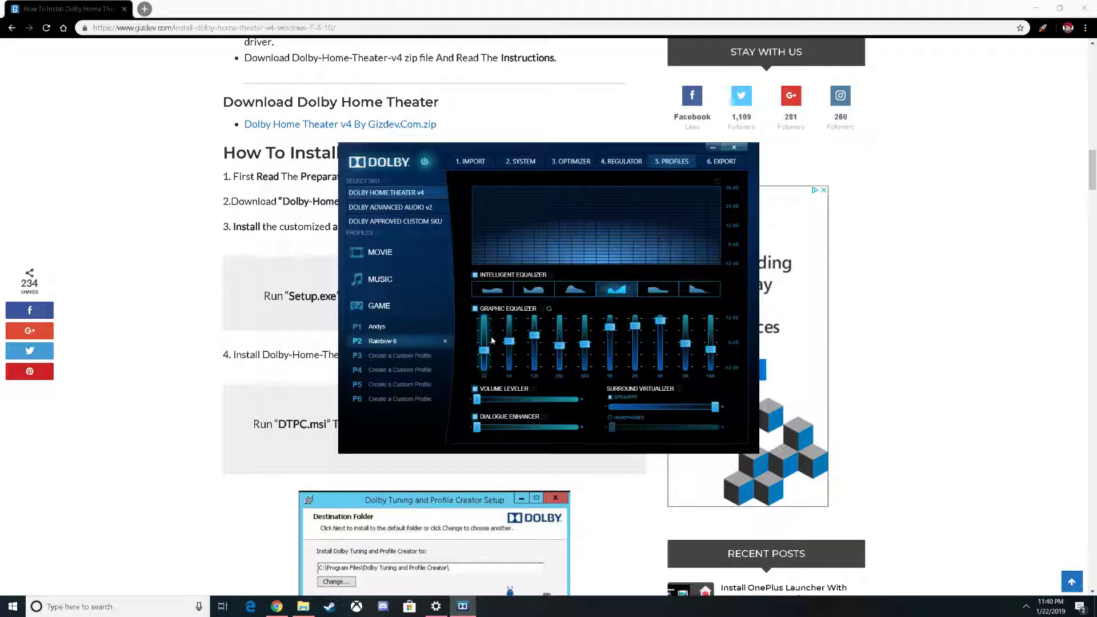
{"action": "left_click", "coordinate": [380, 307]}
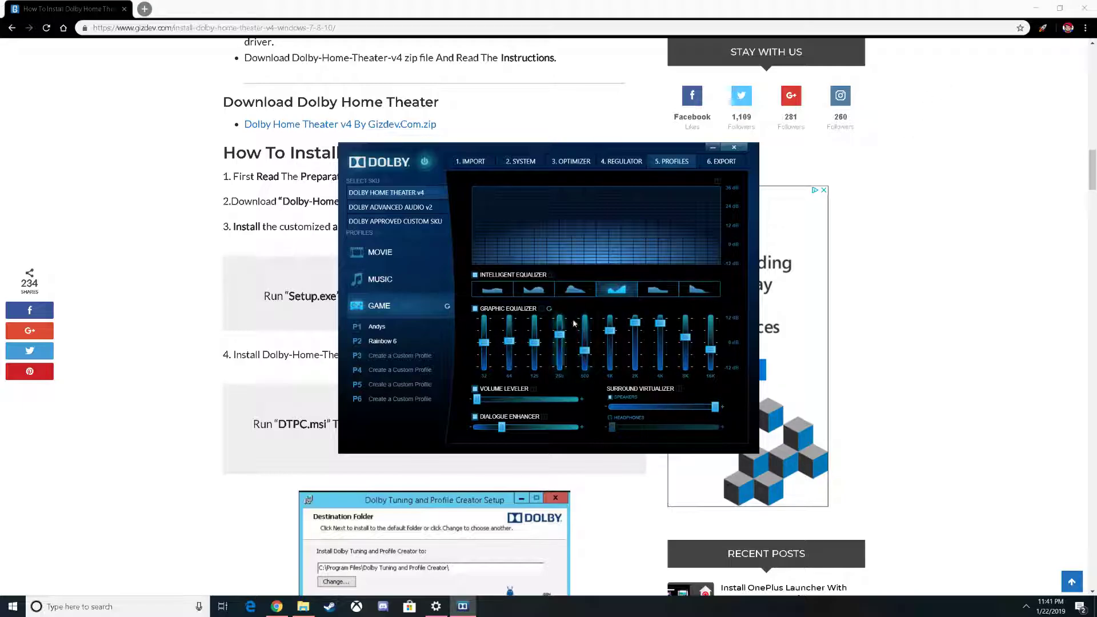
{"action": "left_click", "coordinate": [381, 342]}
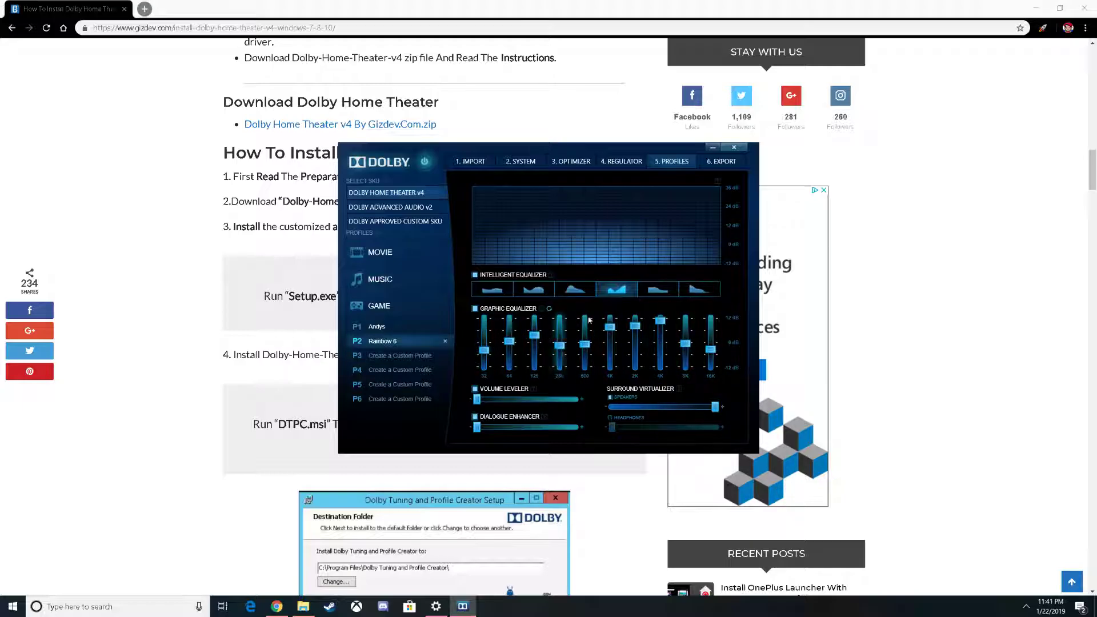
Return to the guide and scroll through the setup and audio format steps 3–6
{"action": "left_click", "coordinate": [193, 326]}
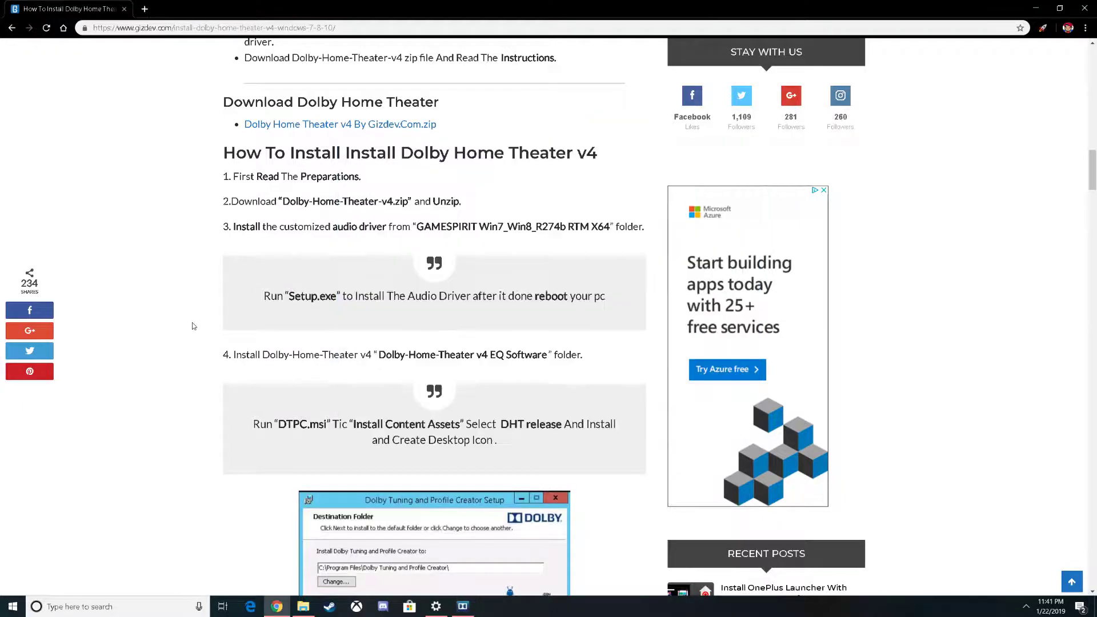
{"action": "scroll", "coordinate": [185, 385], "scroll_direction": "down", "scroll_amount": 4}
{"action": "scroll", "coordinate": [350, 211], "scroll_direction": "up", "scroll_amount": 4}
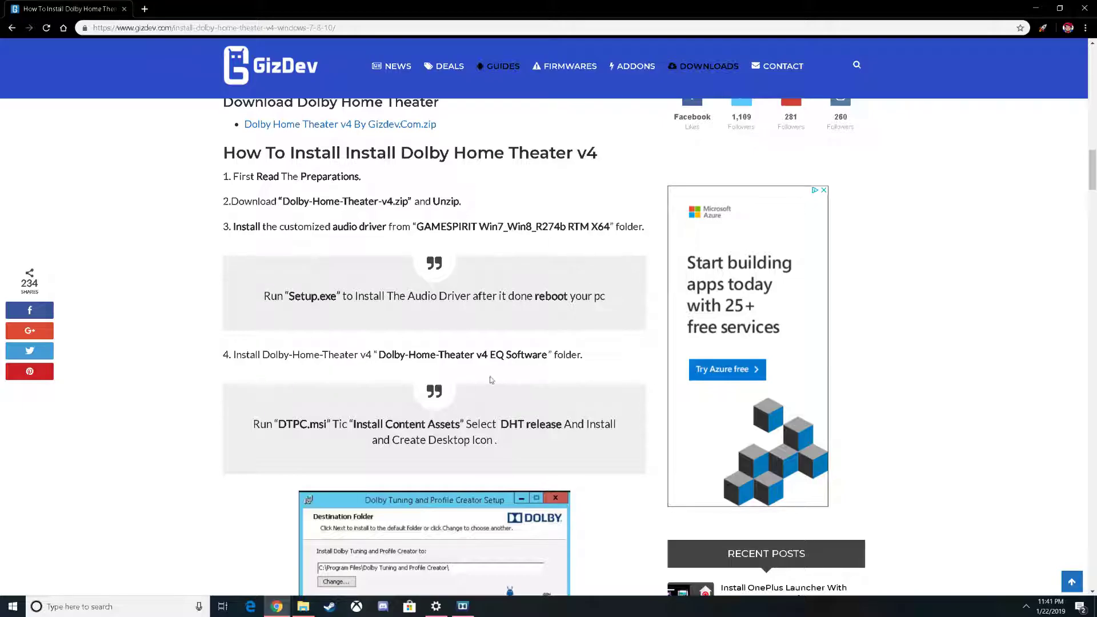
{"action": "scroll", "coordinate": [490, 380], "scroll_direction": "down", "scroll_amount": 4}
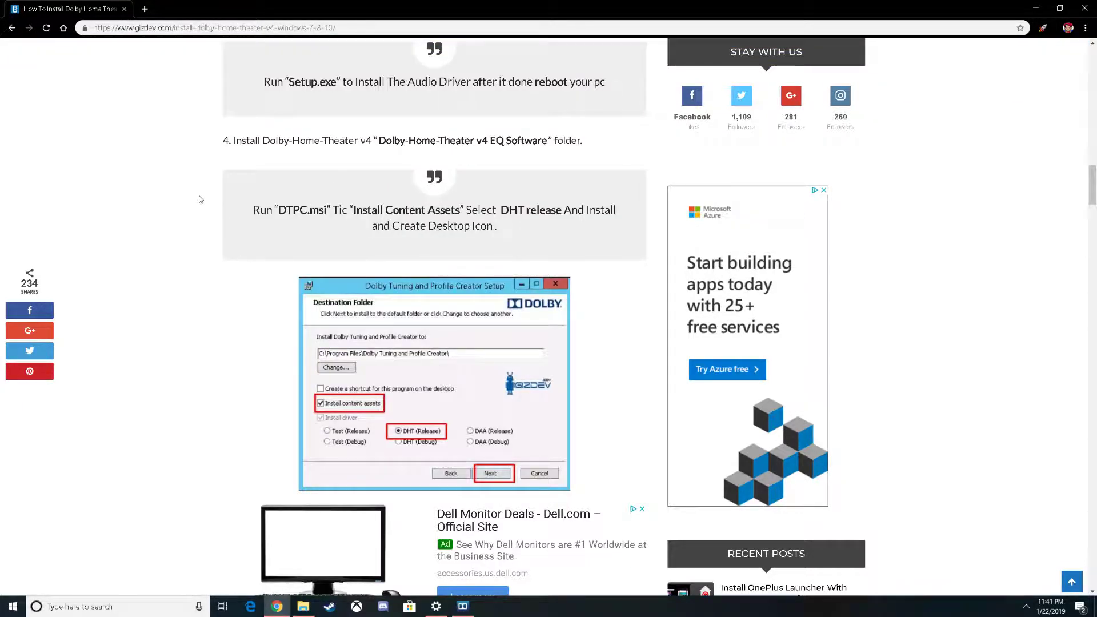
{"action": "scroll", "coordinate": [305, 308], "scroll_direction": "down", "scroll_amount": 5}
Briefly switch to Recovery settings and back, recheck the steps, then bring up the Dolby download folder
{"action": "left_click", "coordinate": [436, 606]}
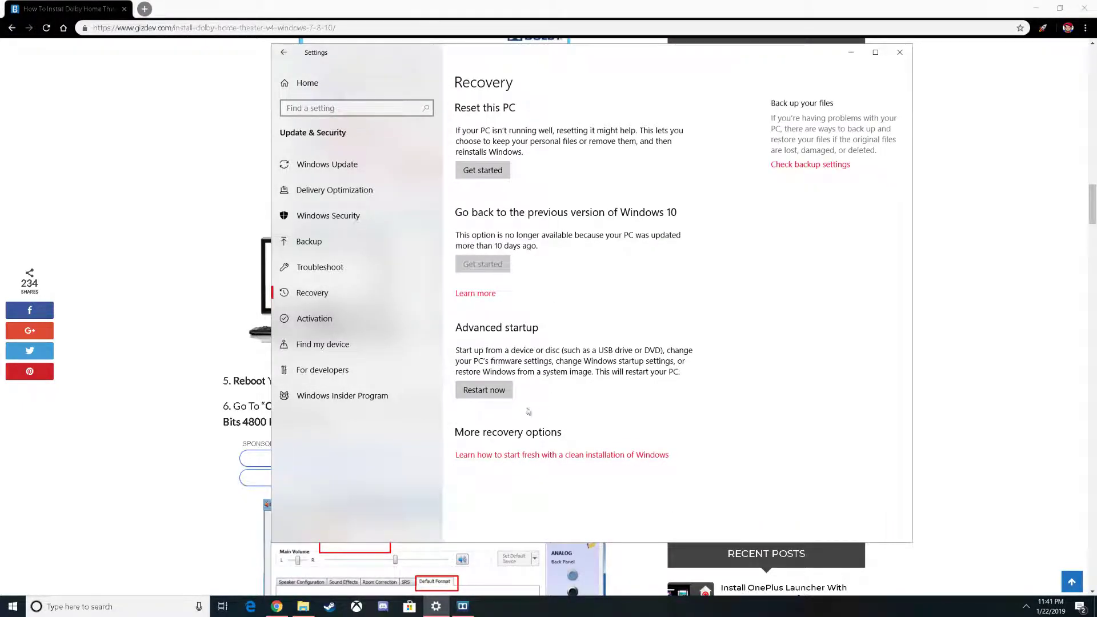
{"action": "left_click", "coordinate": [173, 230]}
{"action": "scroll", "coordinate": [162, 234], "scroll_direction": "down", "scroll_amount": 4}
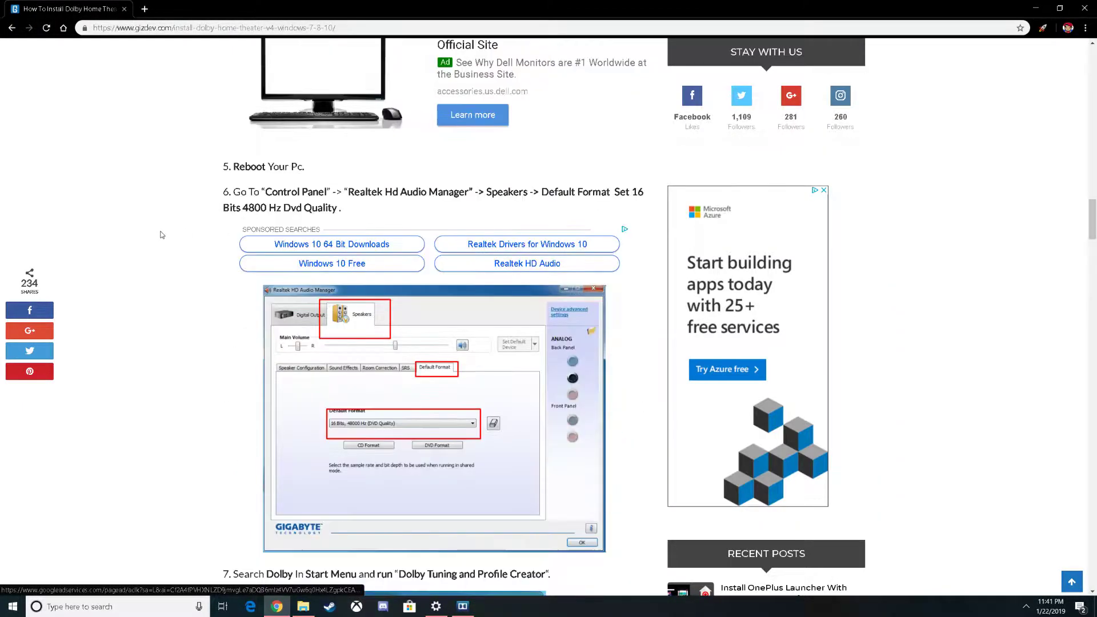
{"action": "scroll", "coordinate": [186, 276], "scroll_direction": "down", "scroll_amount": 3}
{"action": "scroll", "coordinate": [195, 289], "scroll_direction": "up", "scroll_amount": 13}
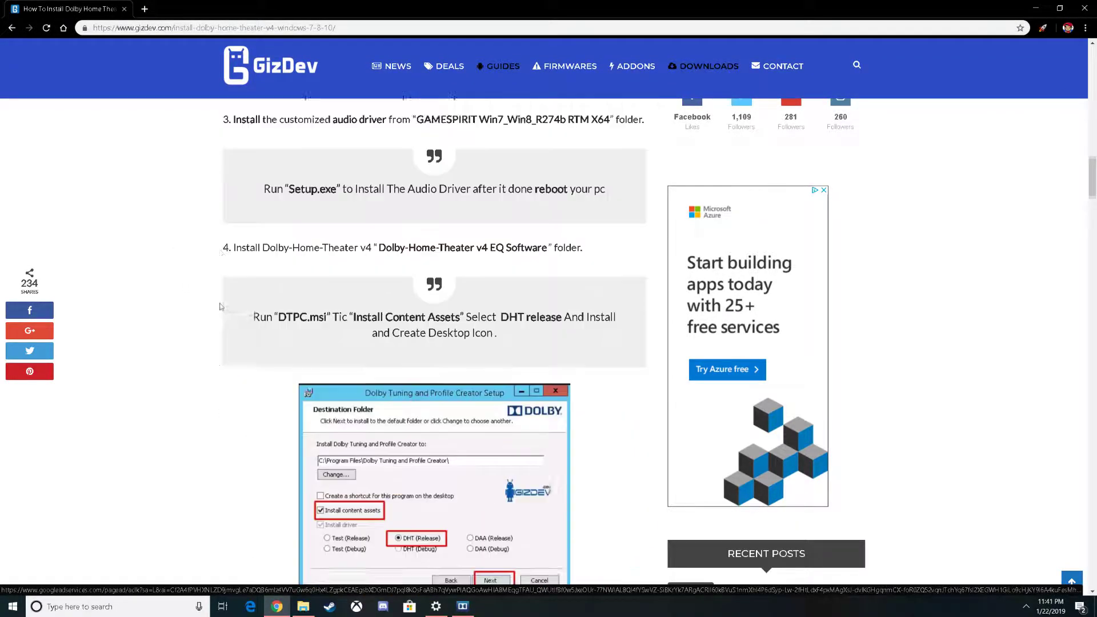
{"action": "scroll", "coordinate": [223, 309], "scroll_direction": "up", "scroll_amount": 4}
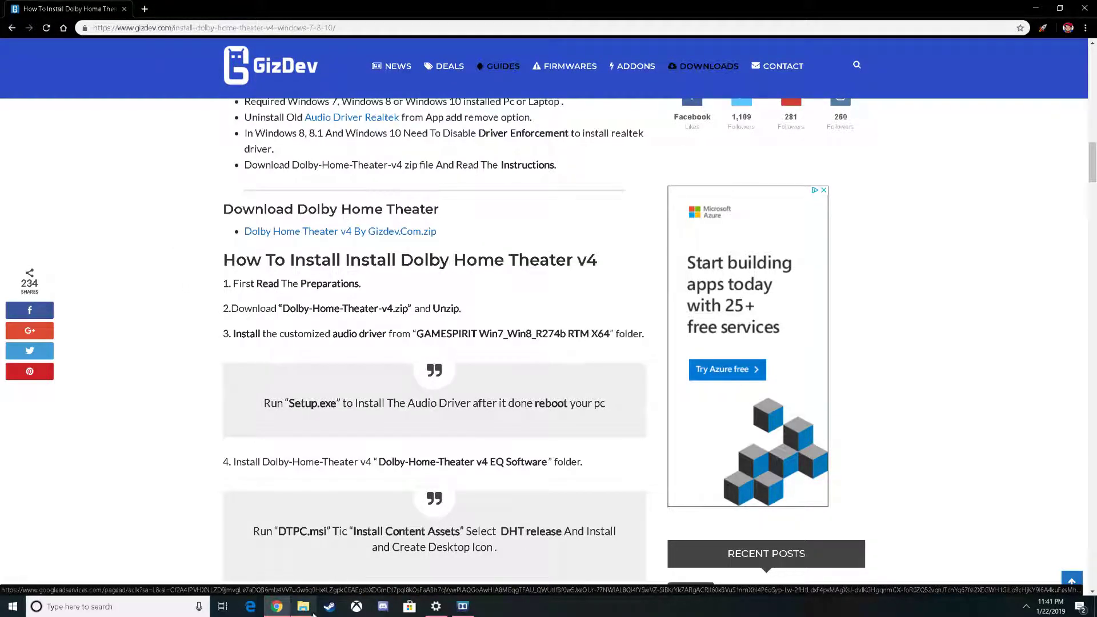
{"action": "left_click", "coordinate": [313, 613]}
Open the 1. EQ Software and GAMESPIRIT driver subfolders, returning to the parent folder between them
{"action": "left_click", "coordinate": [452, 177]}
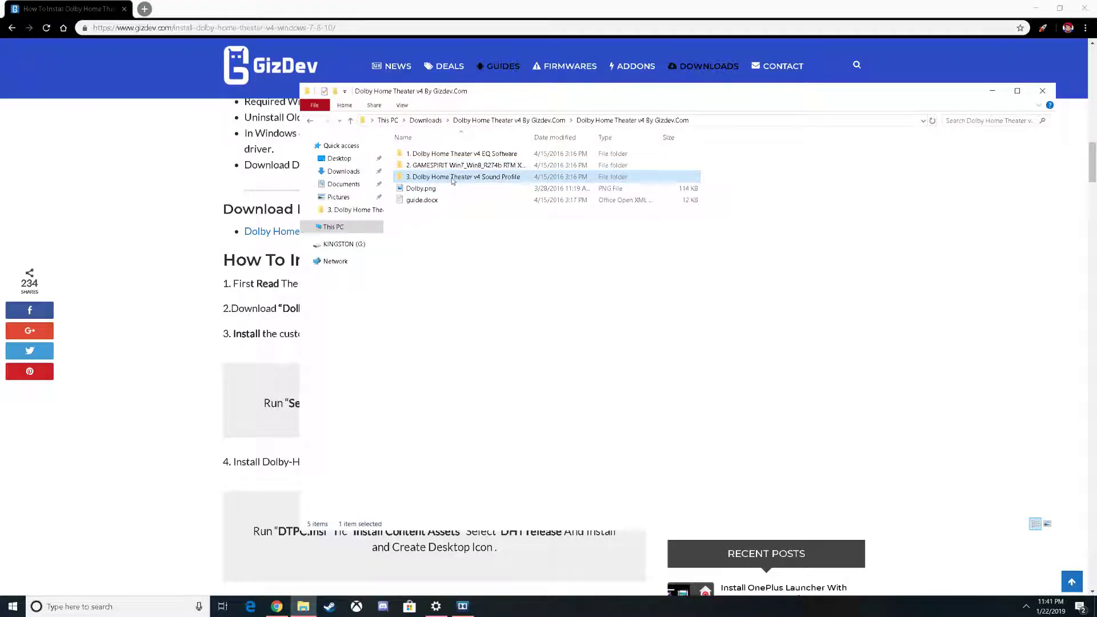
{"action": "left_click", "coordinate": [426, 154]}
{"action": "double_click", "coordinate": [425, 153]}
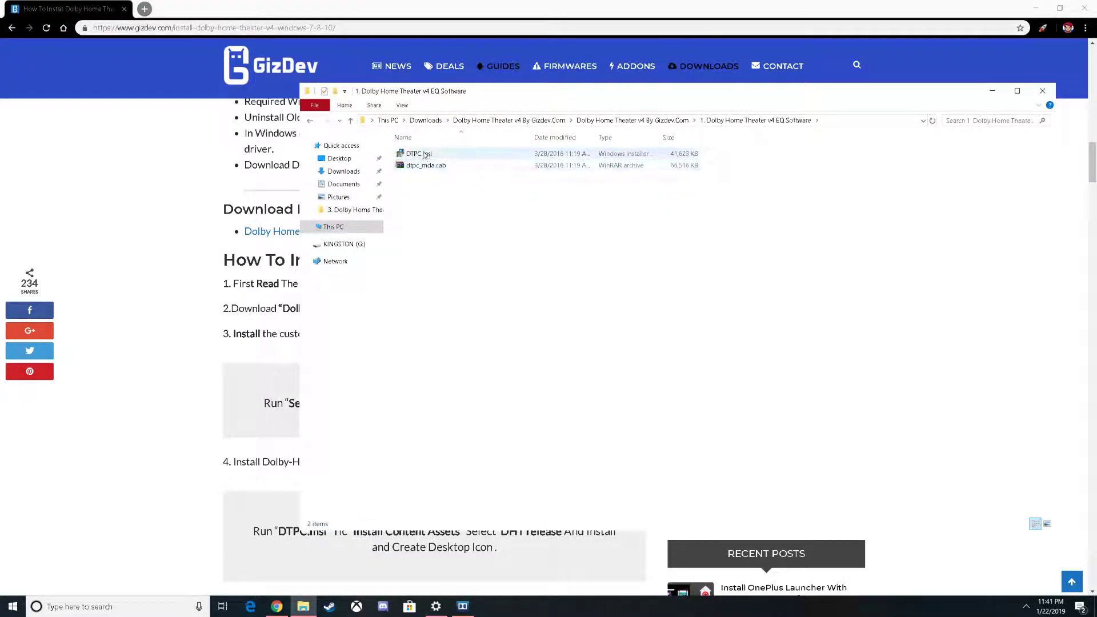
{"action": "left_click", "coordinate": [310, 120]}
{"action": "double_click", "coordinate": [451, 165]}
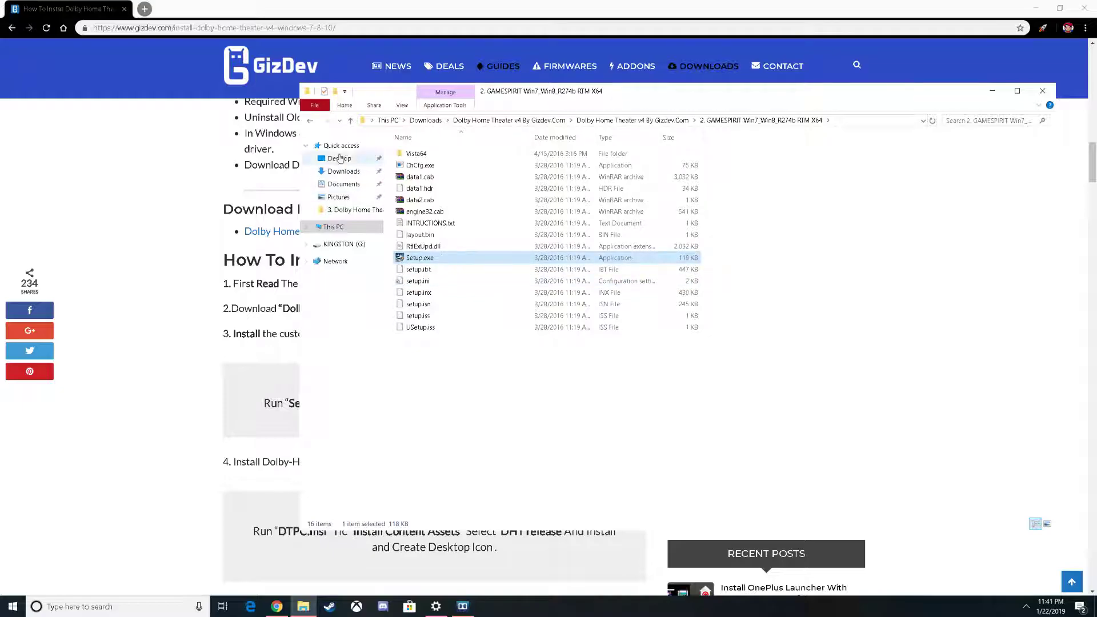
{"action": "left_click", "coordinate": [310, 120]}
{"action": "double_click", "coordinate": [452, 154]}
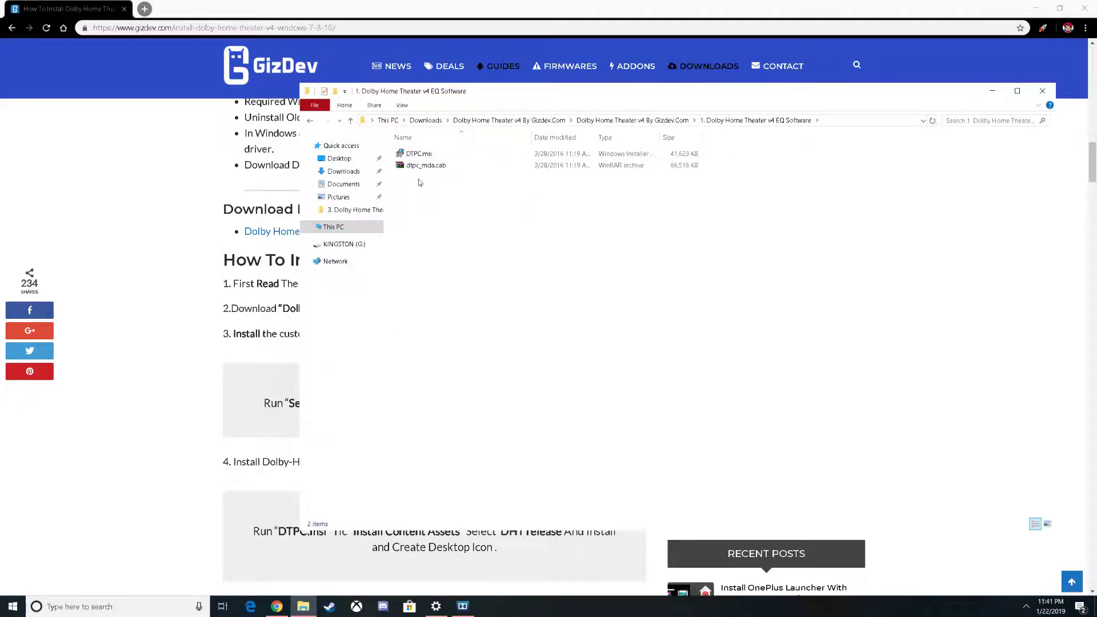
After switching past Recovery settings, open the 3. Sound Profile subfolder, then return to the guide
{"action": "left_click", "coordinate": [428, 607]}
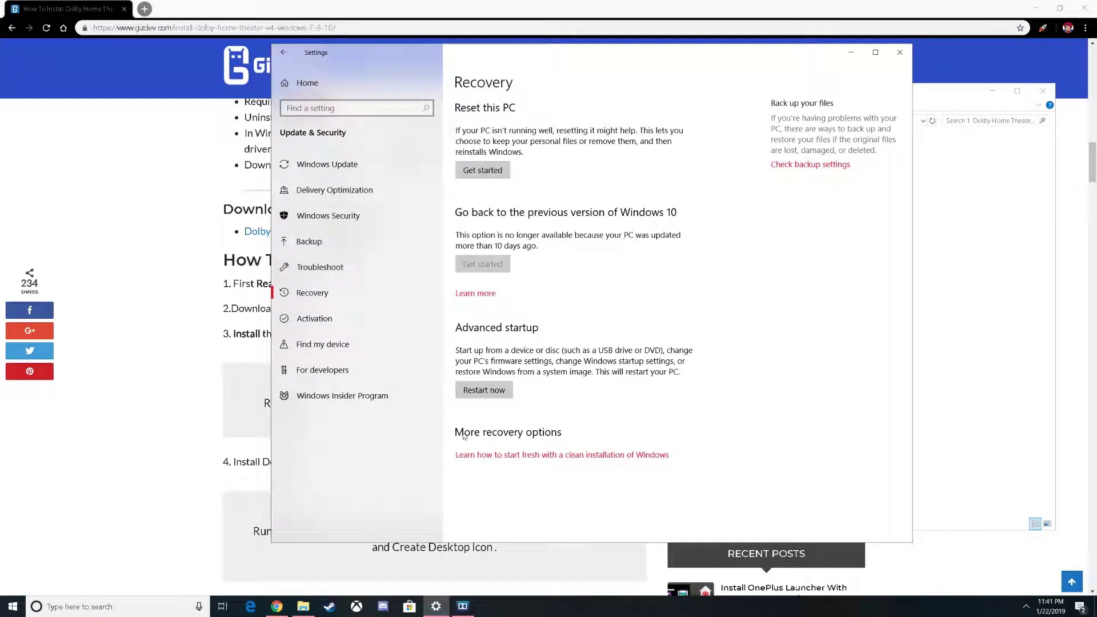
{"action": "left_click", "coordinate": [268, 305]}
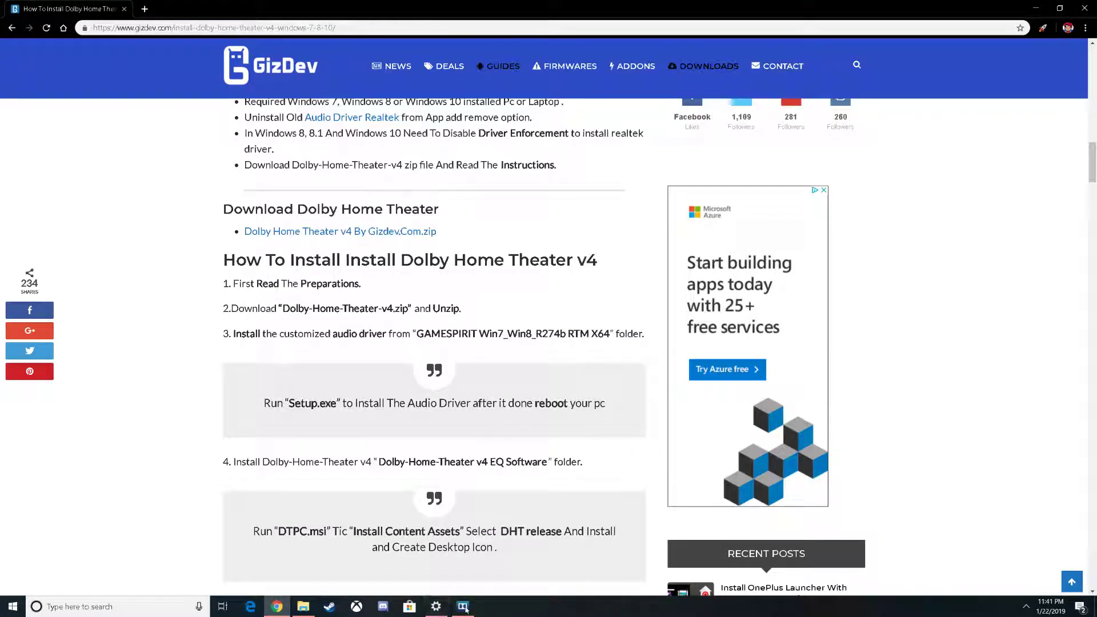
{"action": "left_click", "coordinate": [303, 607]}
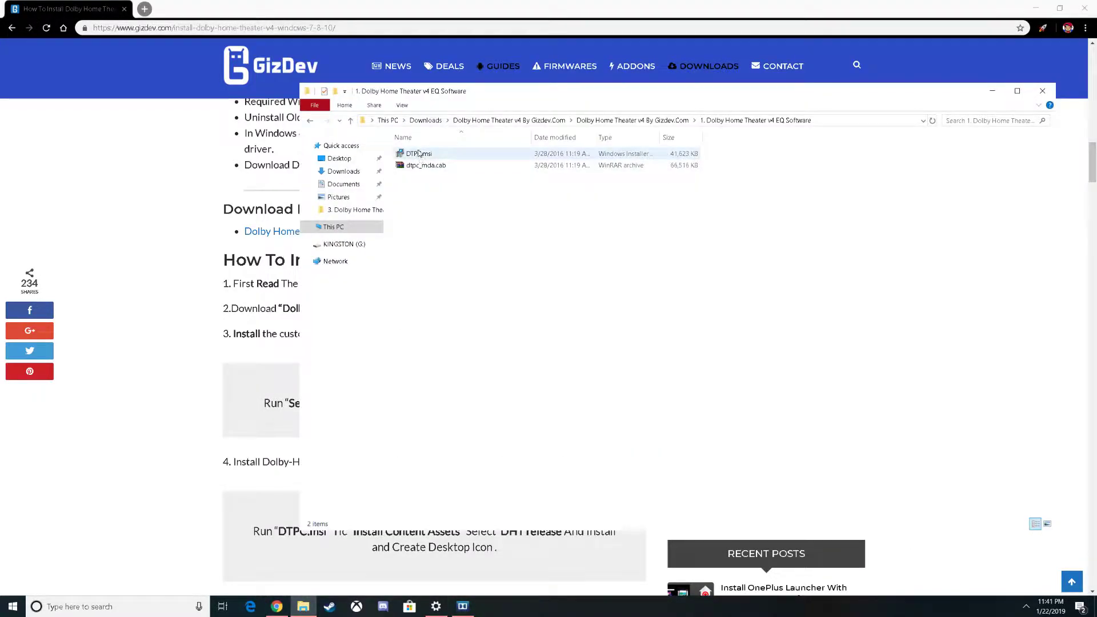
{"action": "left_click", "coordinate": [310, 121]}
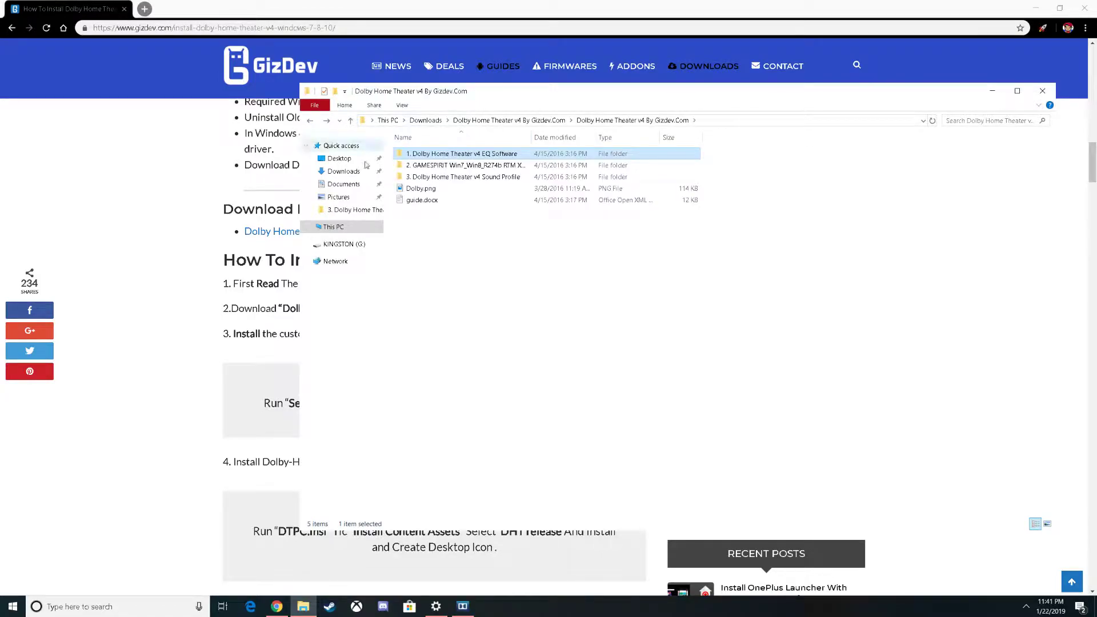
{"action": "double_click", "coordinate": [463, 178]}
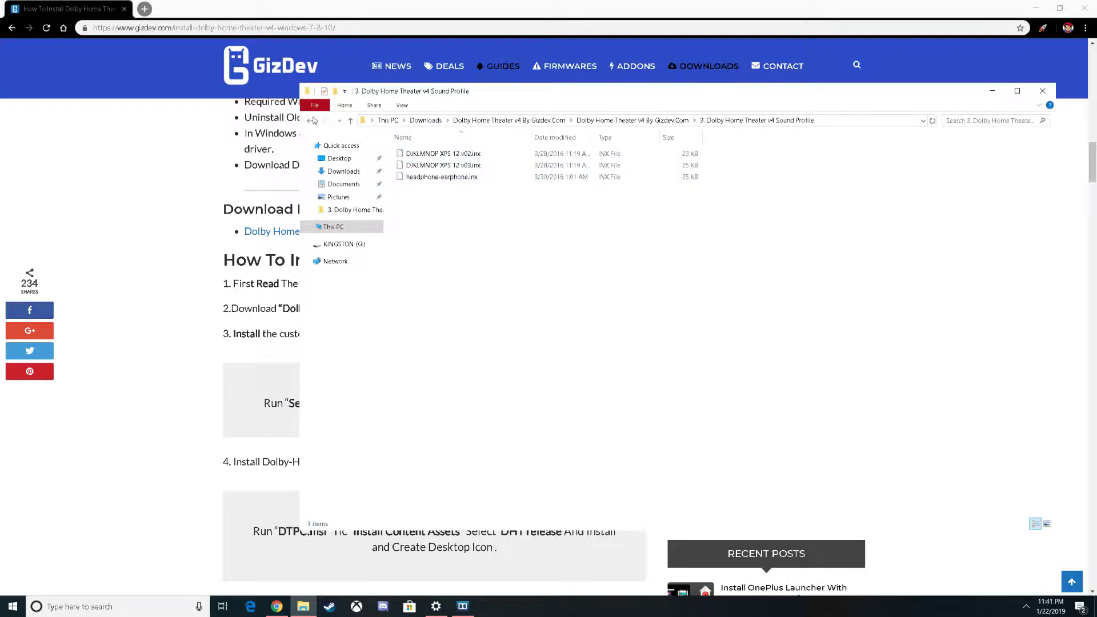
{"action": "left_click", "coordinate": [309, 121]}
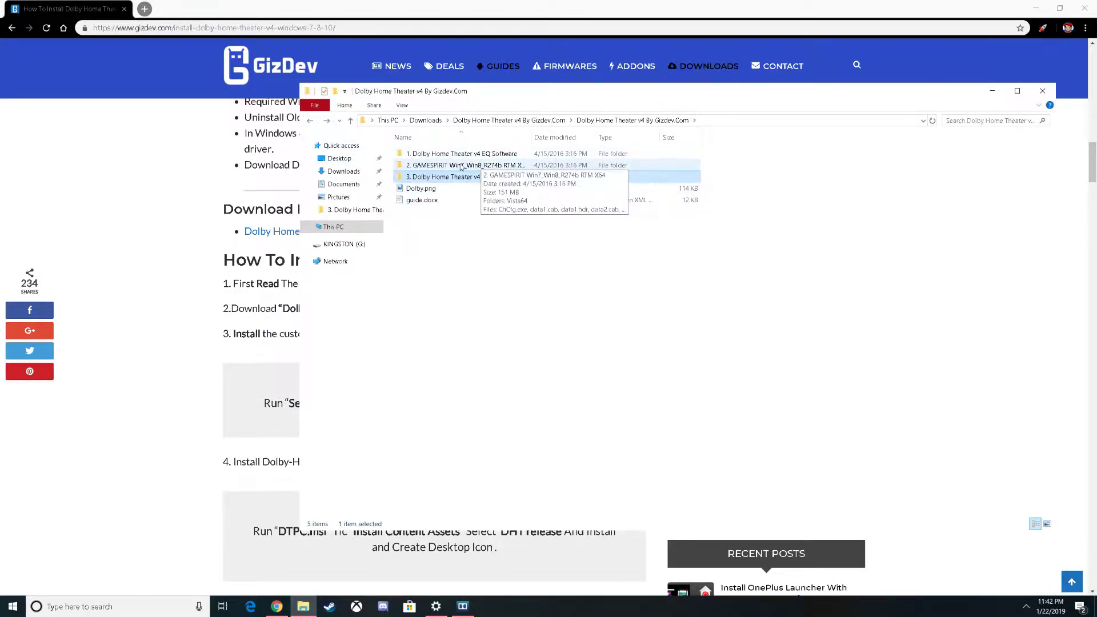
{"action": "left_click", "coordinate": [150, 267]}
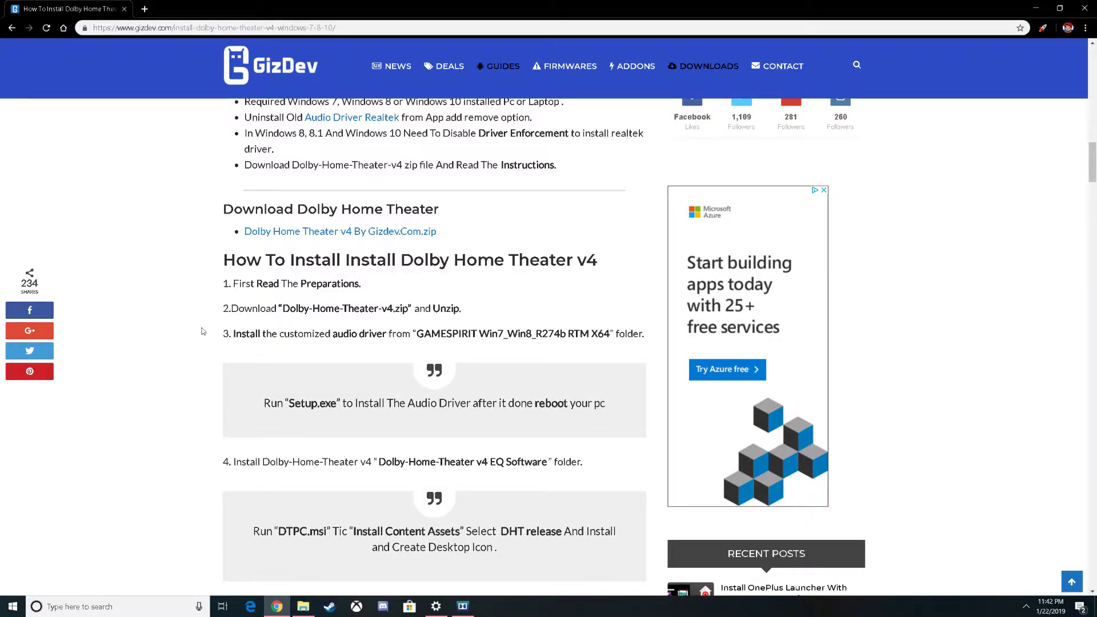
Scroll the guide down past the setup screenshots to step 7 on running Dolby Tuning and Profile Creator
{"action": "scroll", "coordinate": [195, 328], "scroll_direction": "down", "scroll_amount": 15}
{"action": "scroll", "coordinate": [174, 341], "scroll_direction": "down", "scroll_amount": 5}
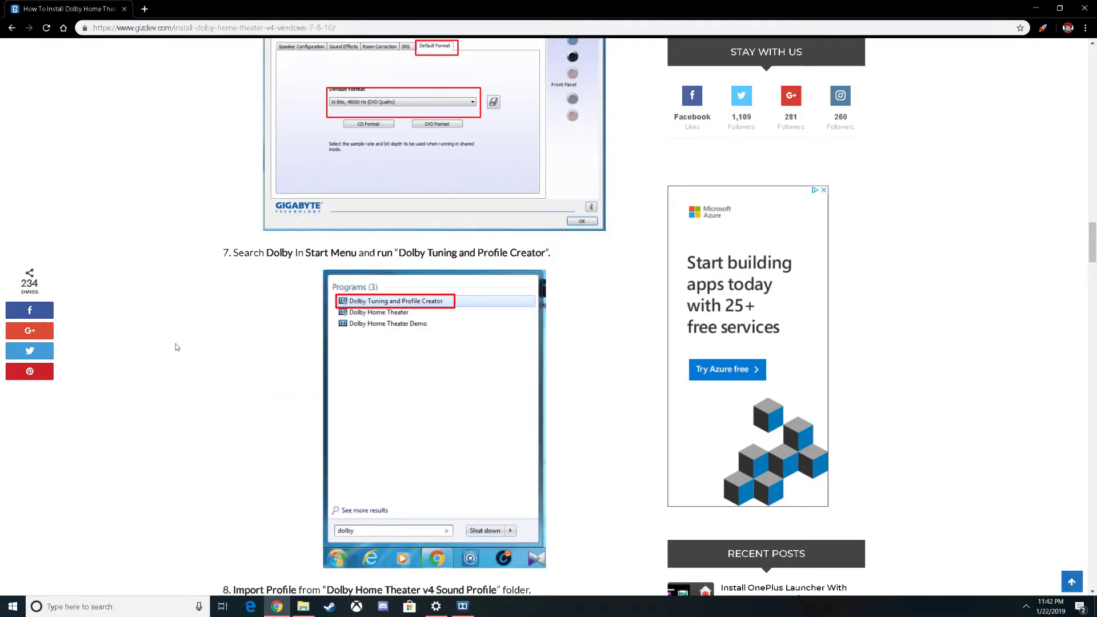